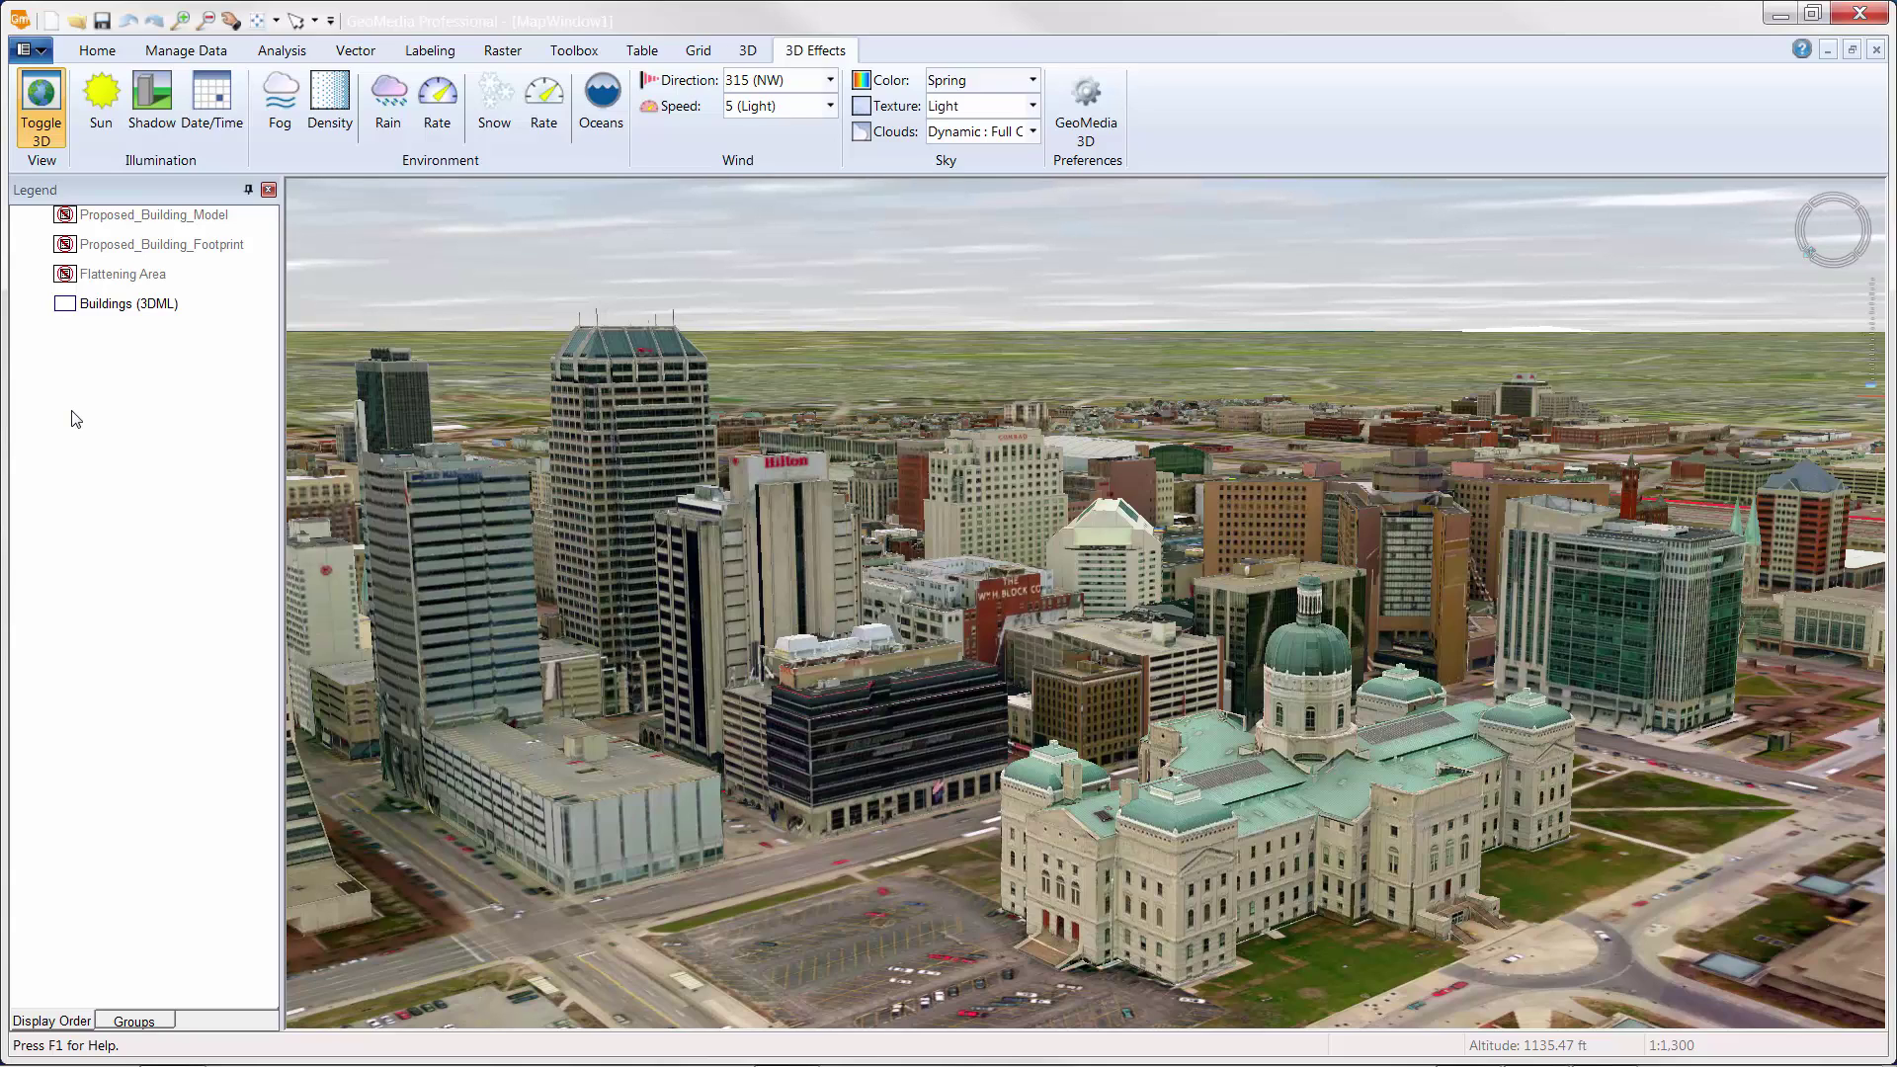
Give the Legend pane focus before zooming in on the brick-building block by the parking lots
left_click(71, 419)
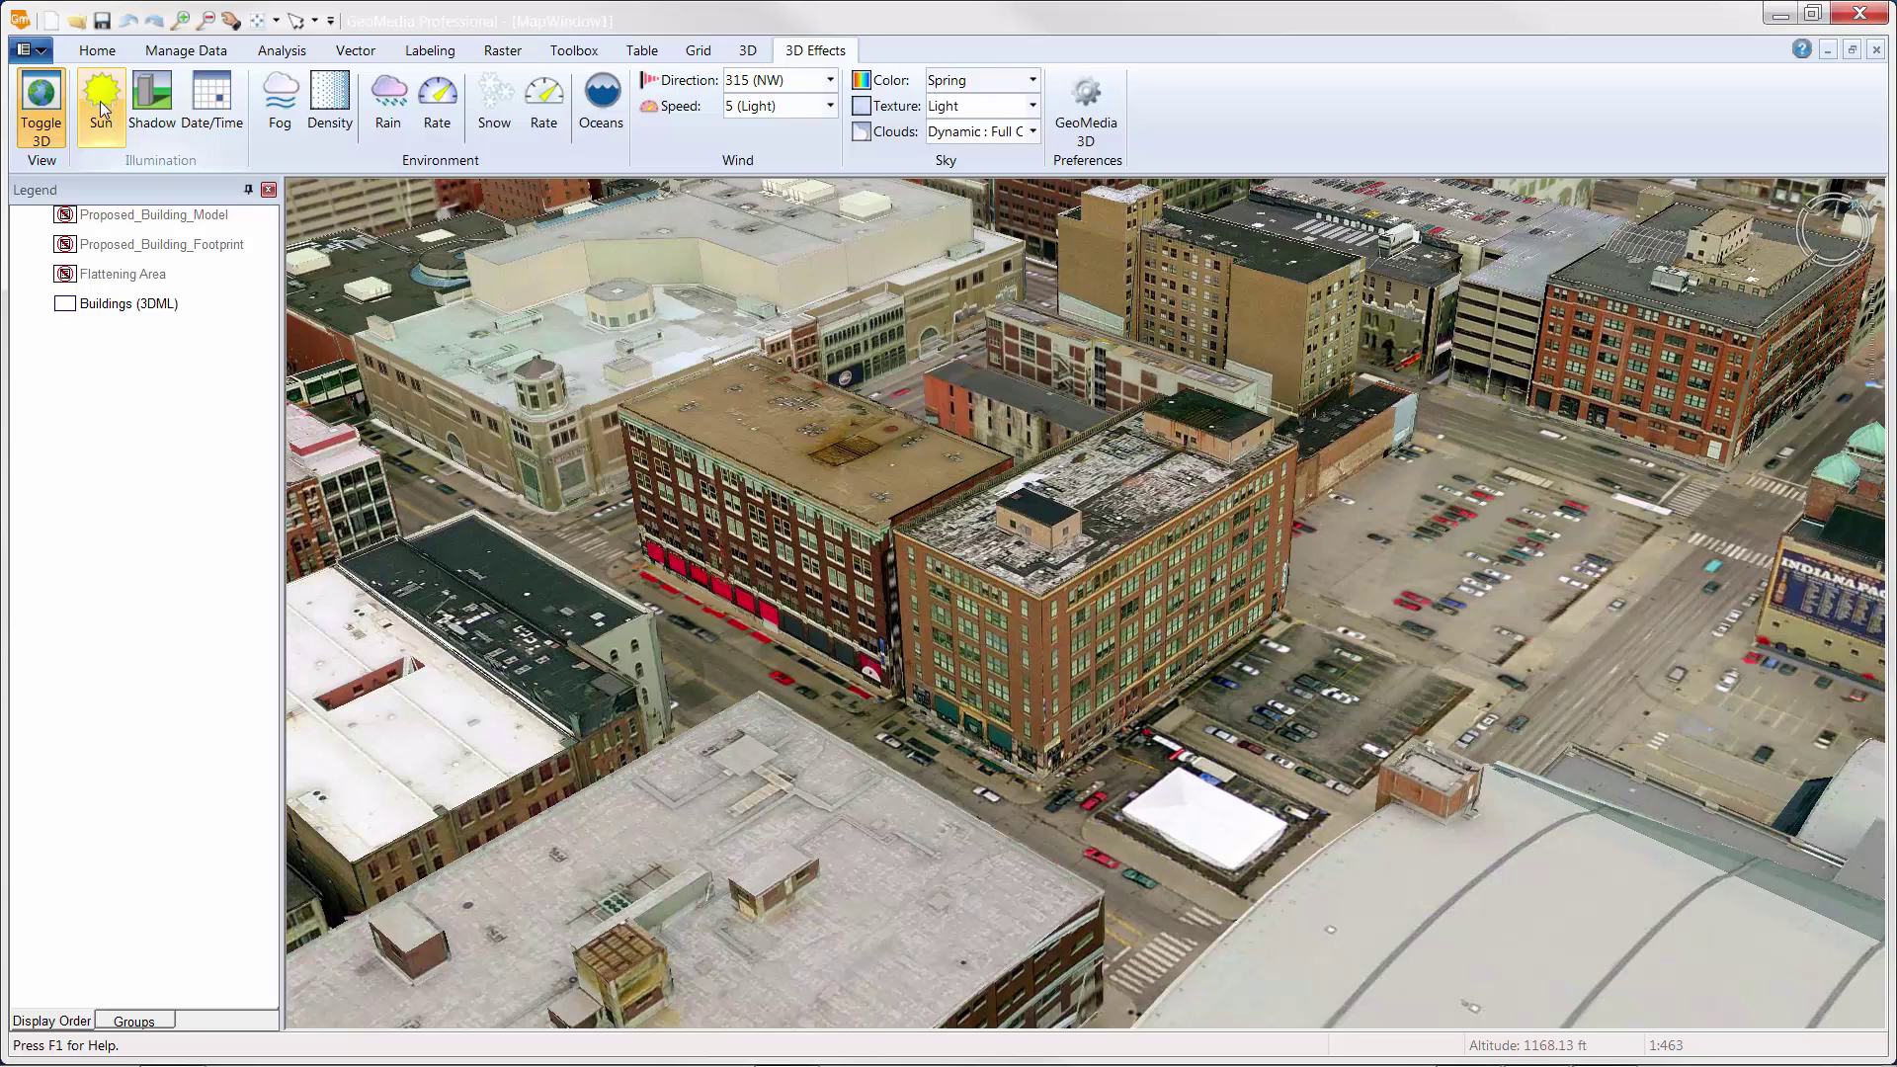
Turn on sun lighting and shadows, and set the time of day to 4:50 PM
left_click(101, 104)
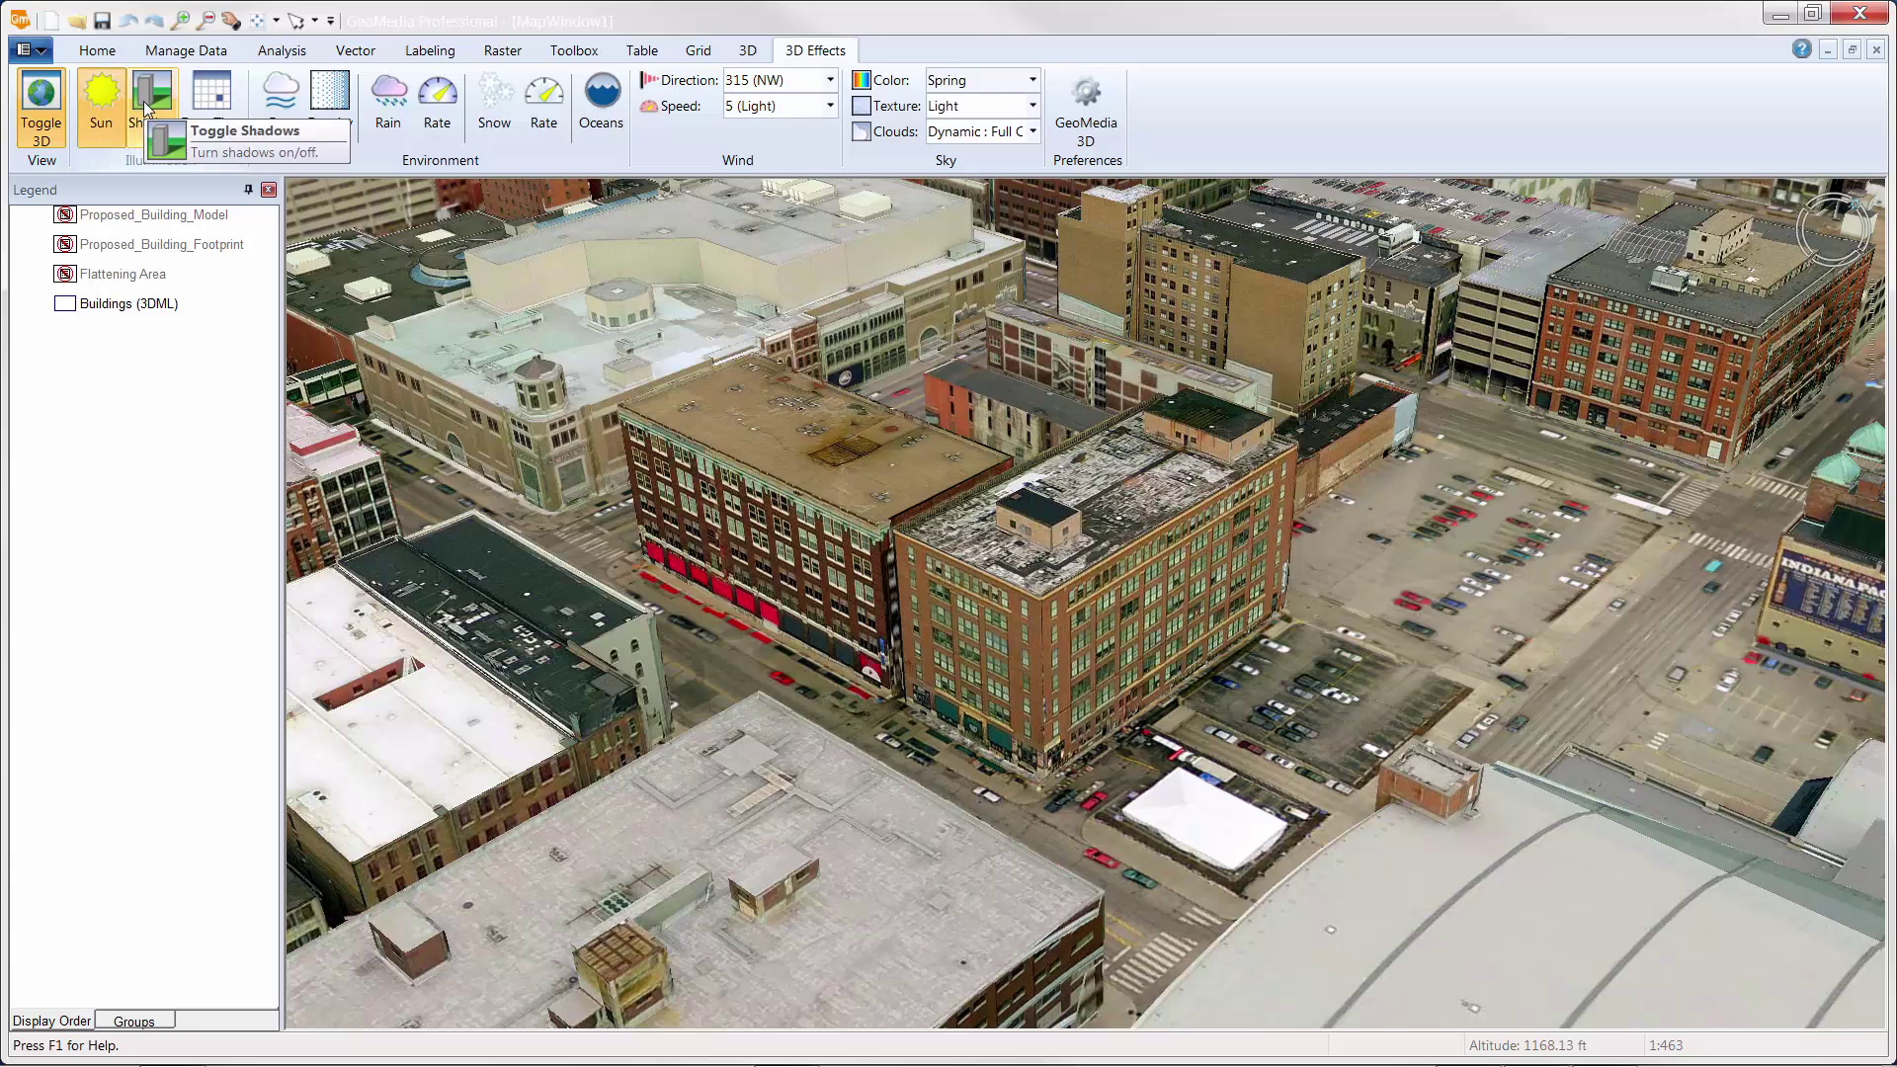
left_click(147, 106)
left_click(211, 103)
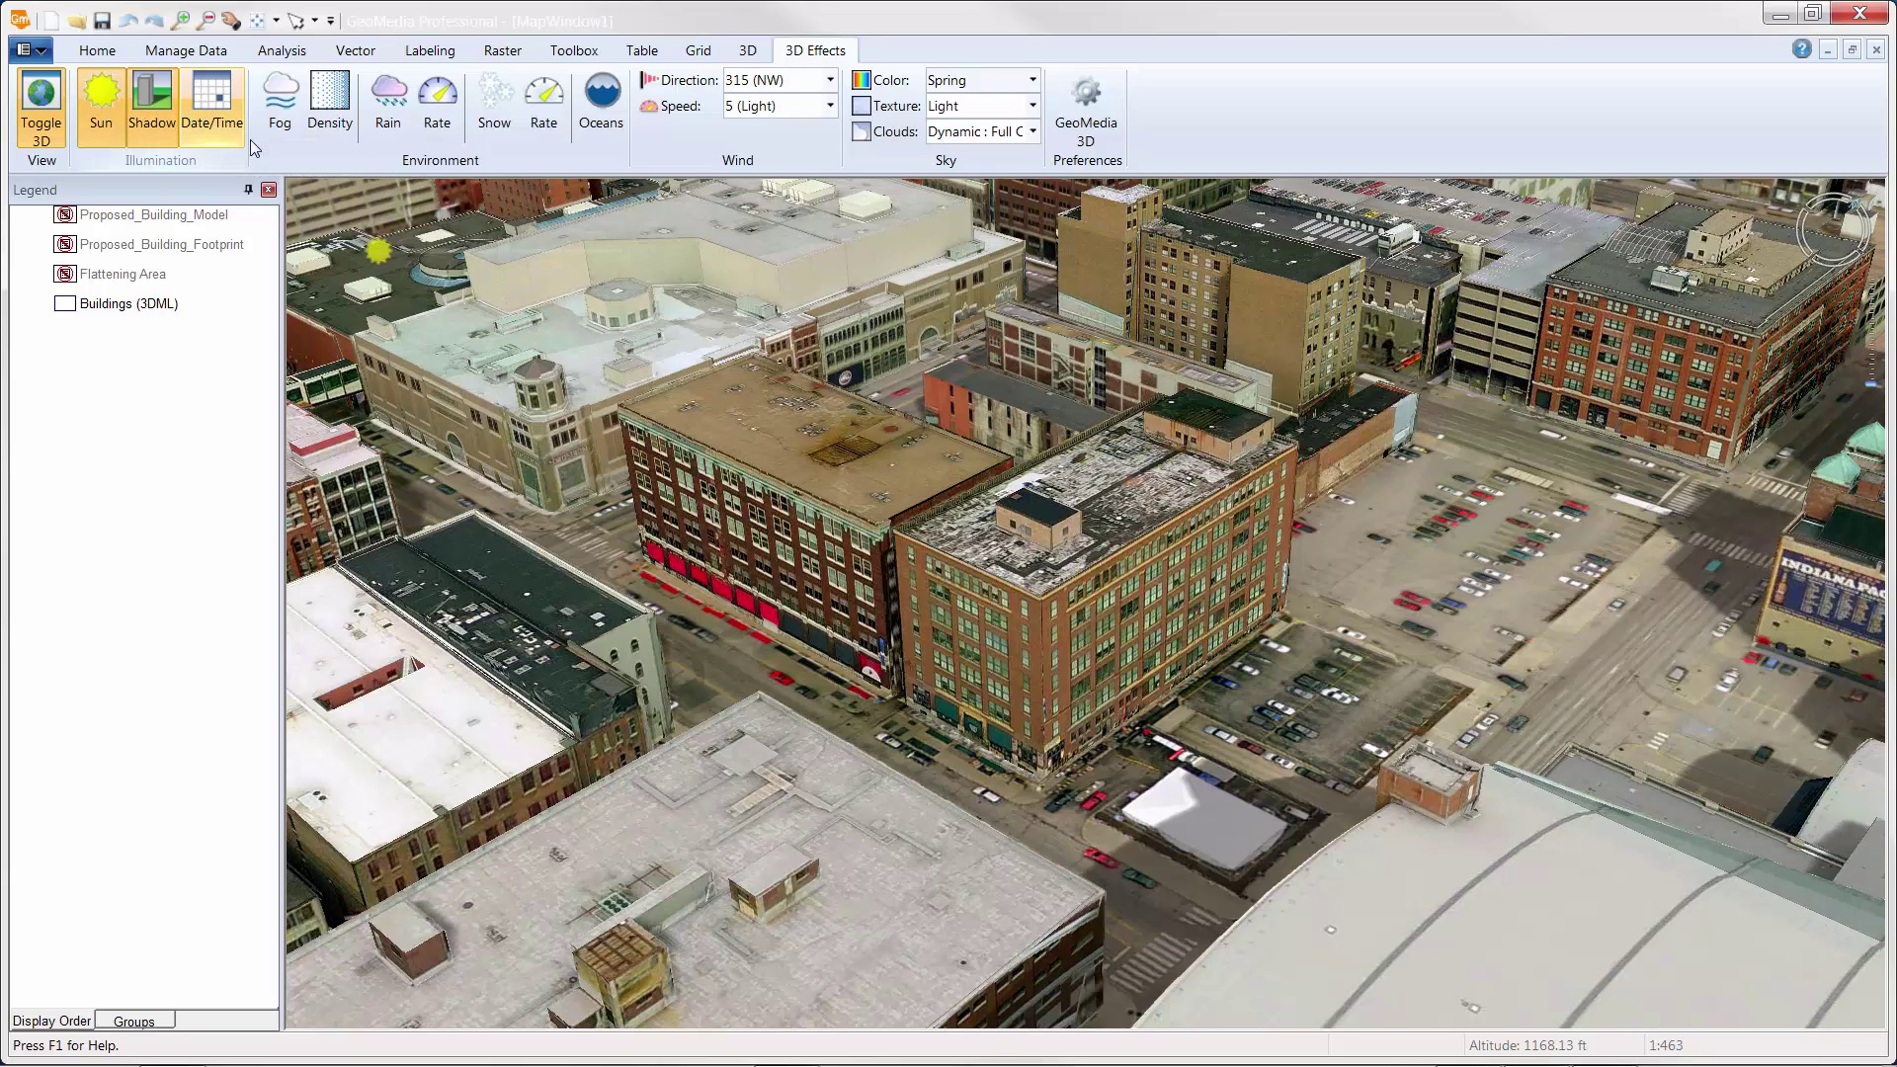
left_click_drag(505, 252, 547, 253)
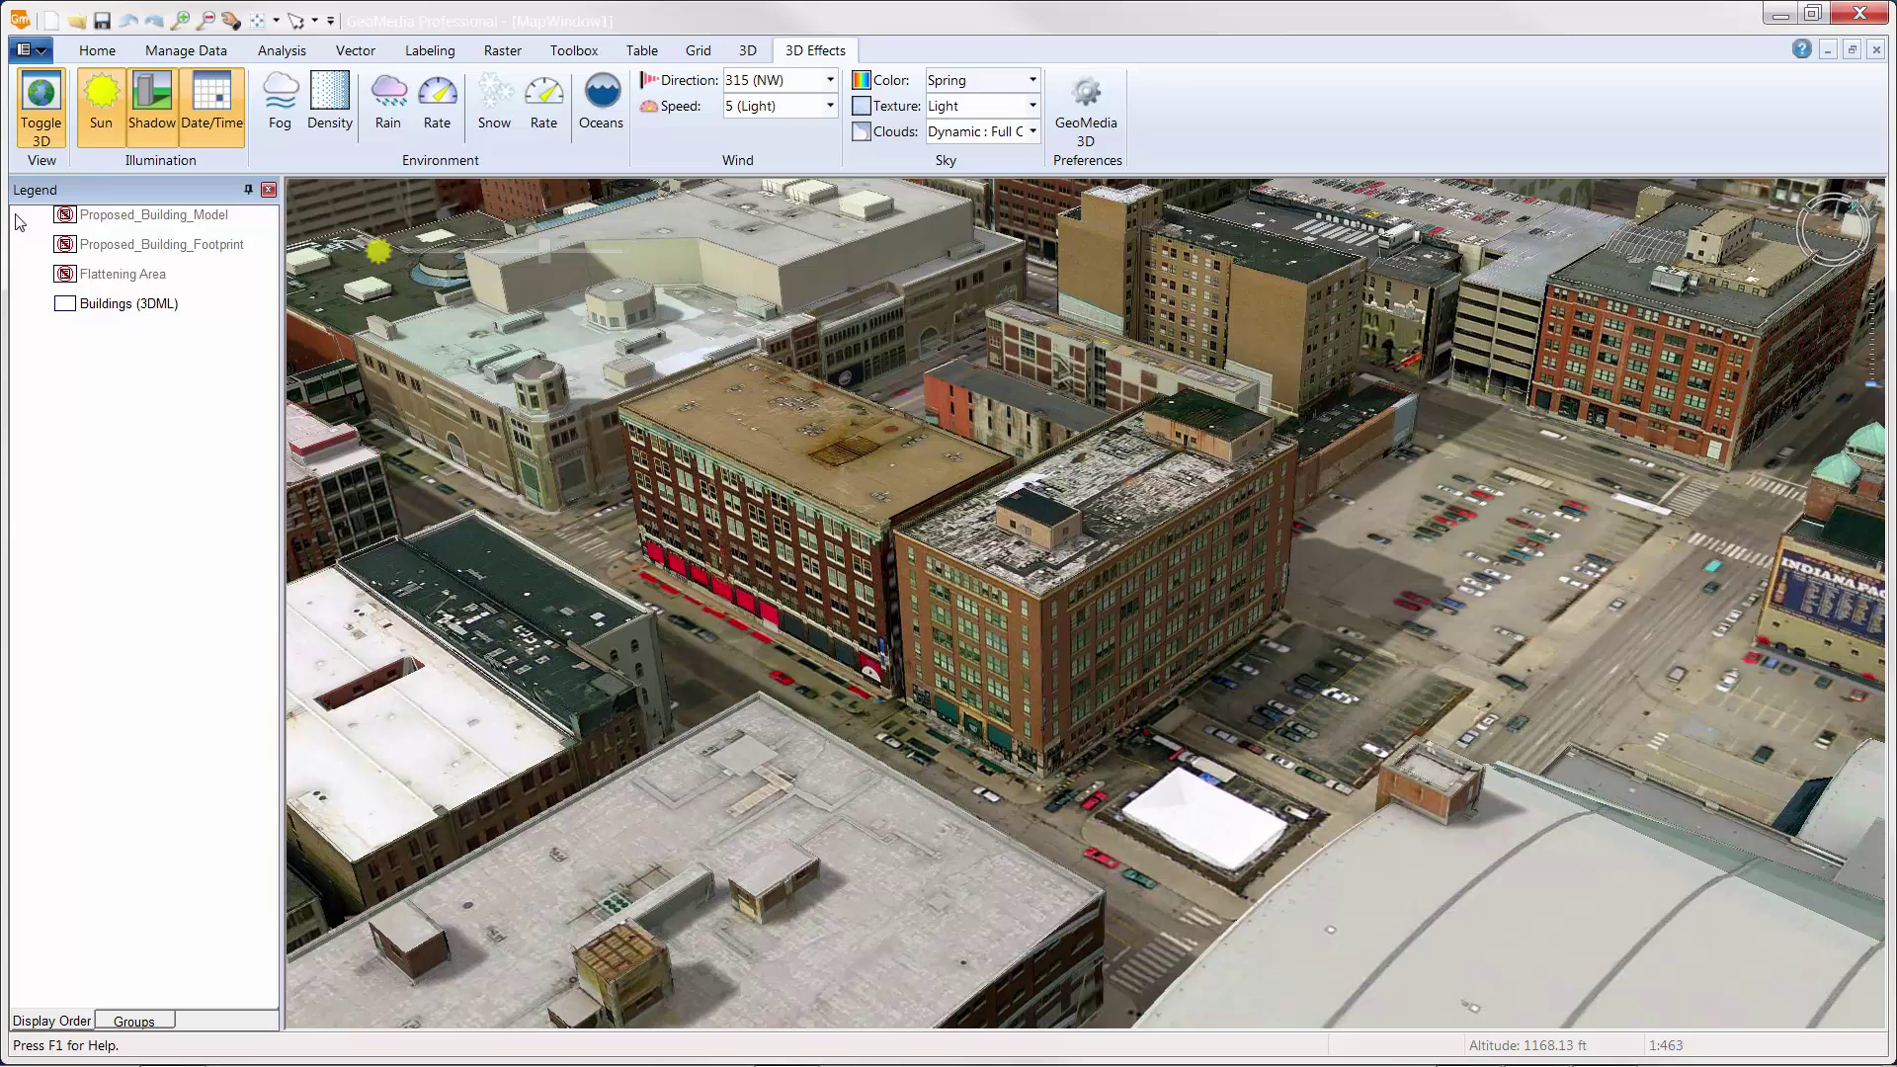
Switch the Flattening Area layer's display on and open its legend-key style settings
left_click(67, 276)
right_click(67, 278)
left_click(111, 291)
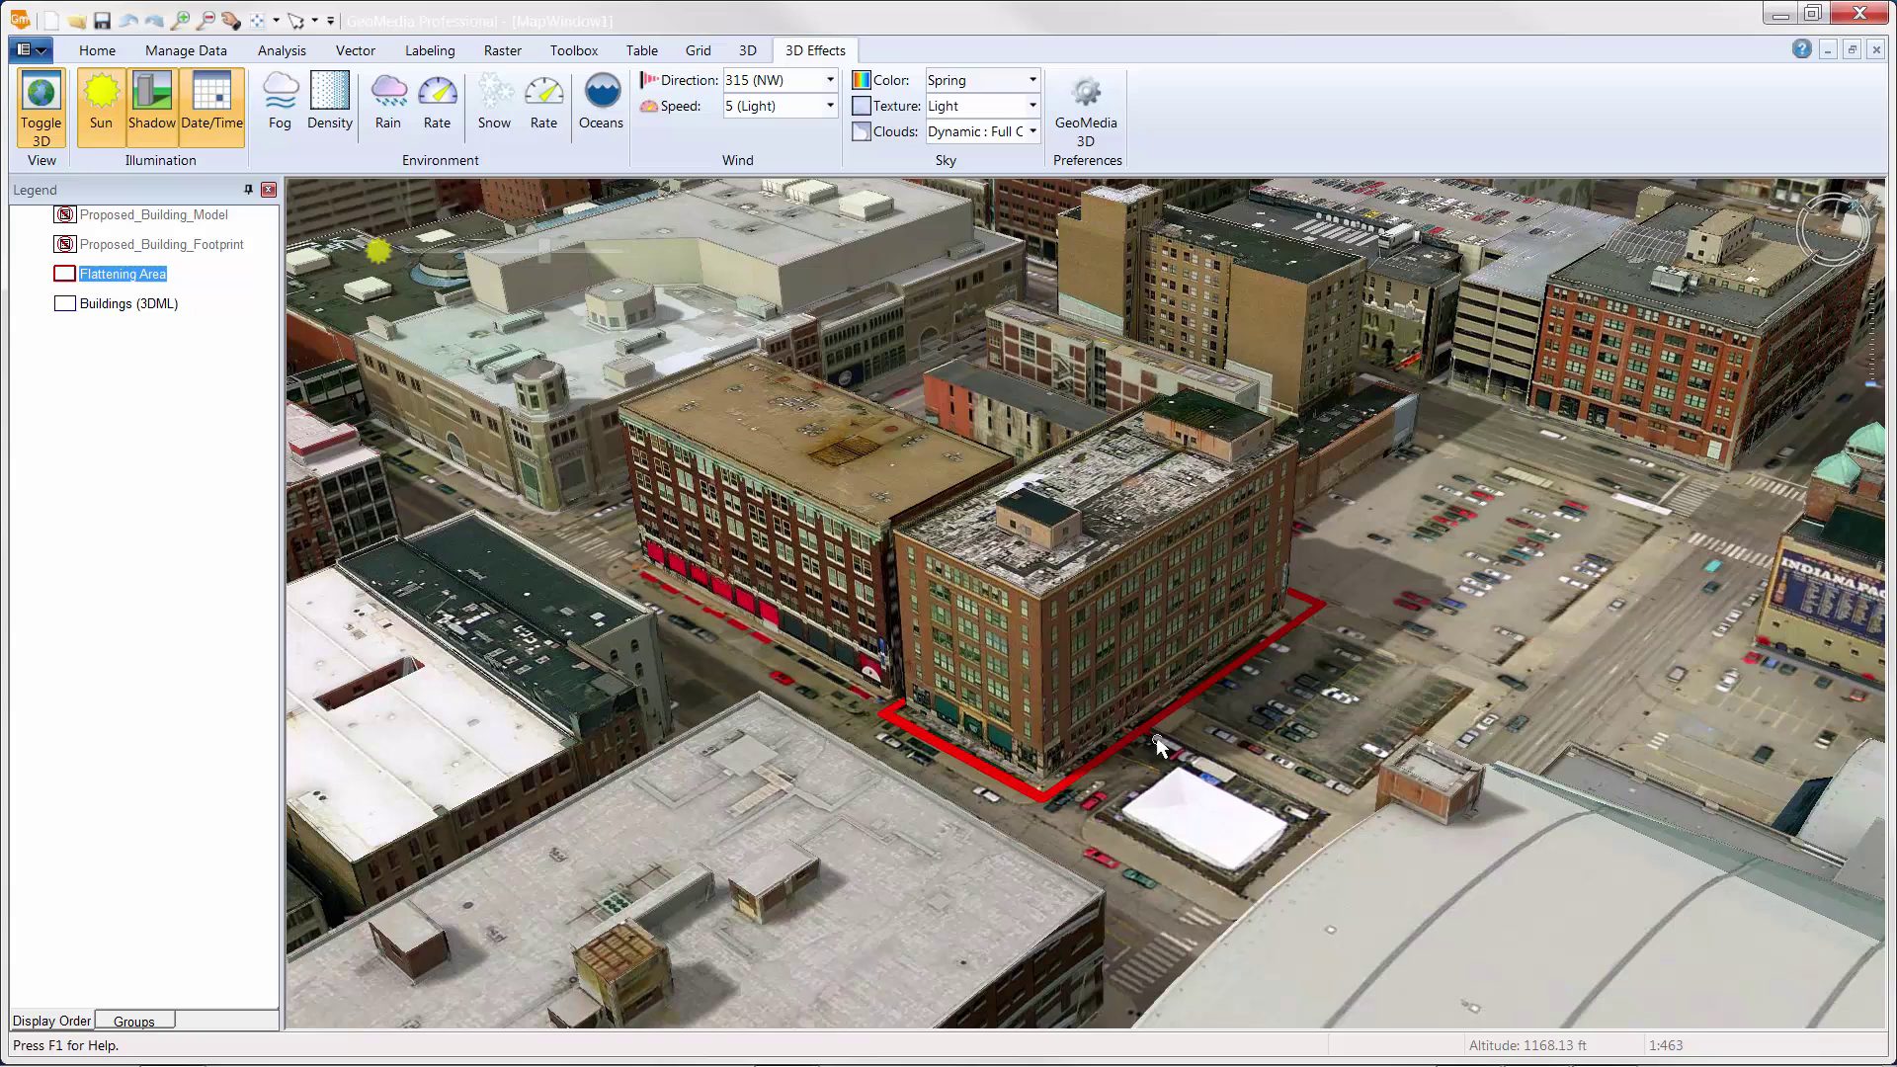
double_click(63, 276)
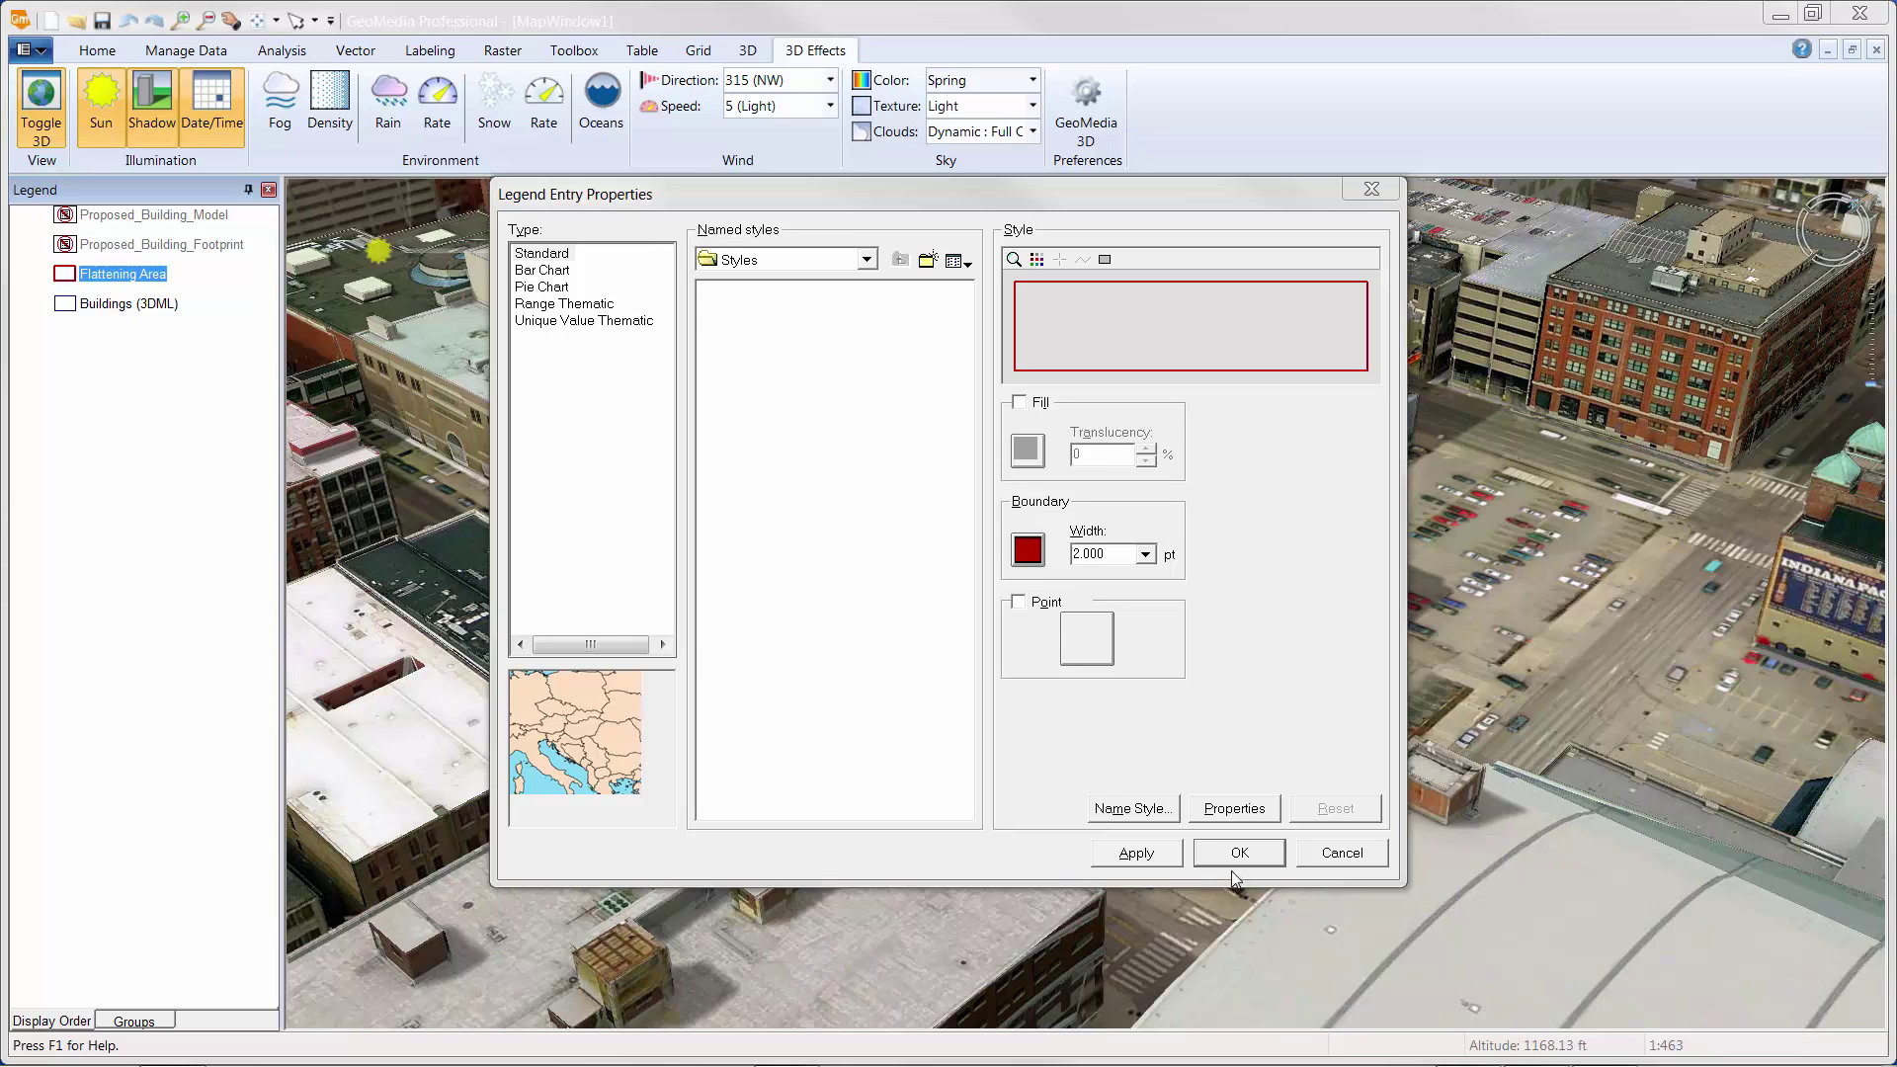
Set the Flattening Area boundary's 3D option to Replace with Modified surface
left_click(1237, 811)
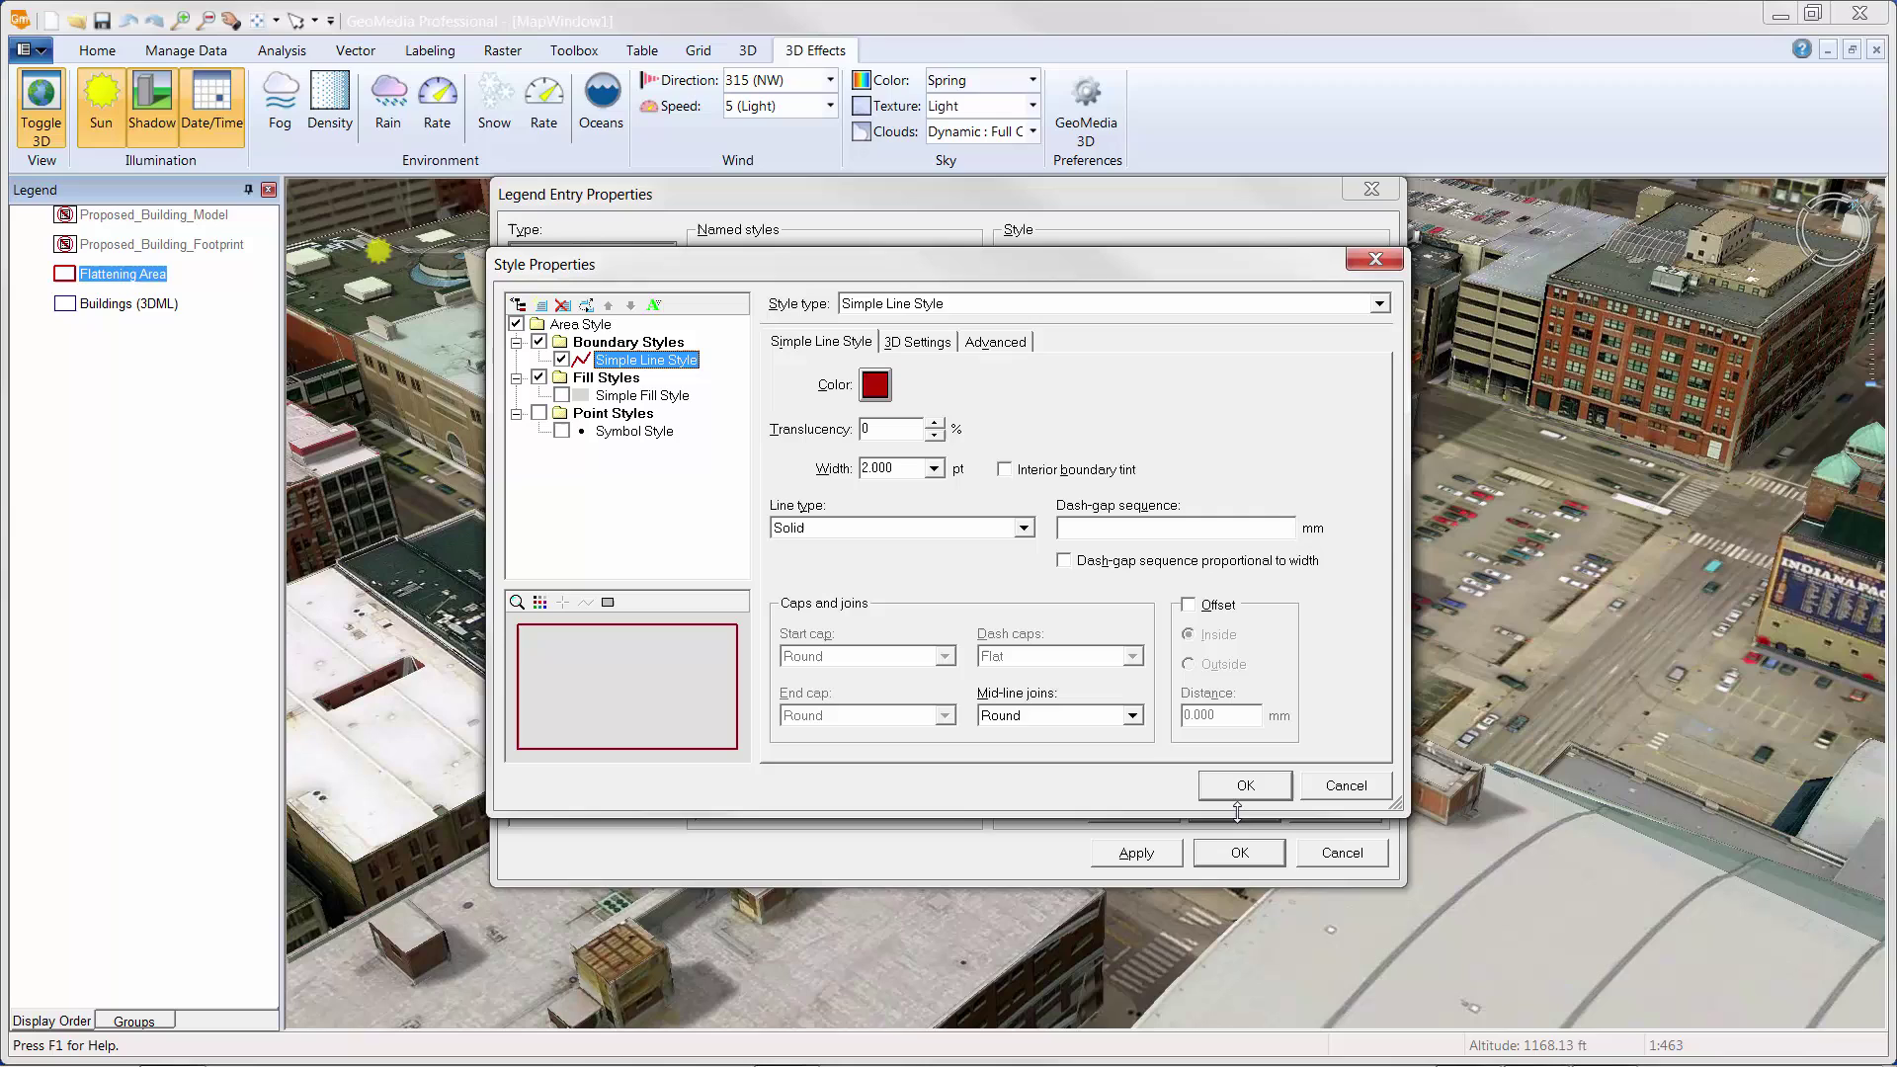
left_click(917, 343)
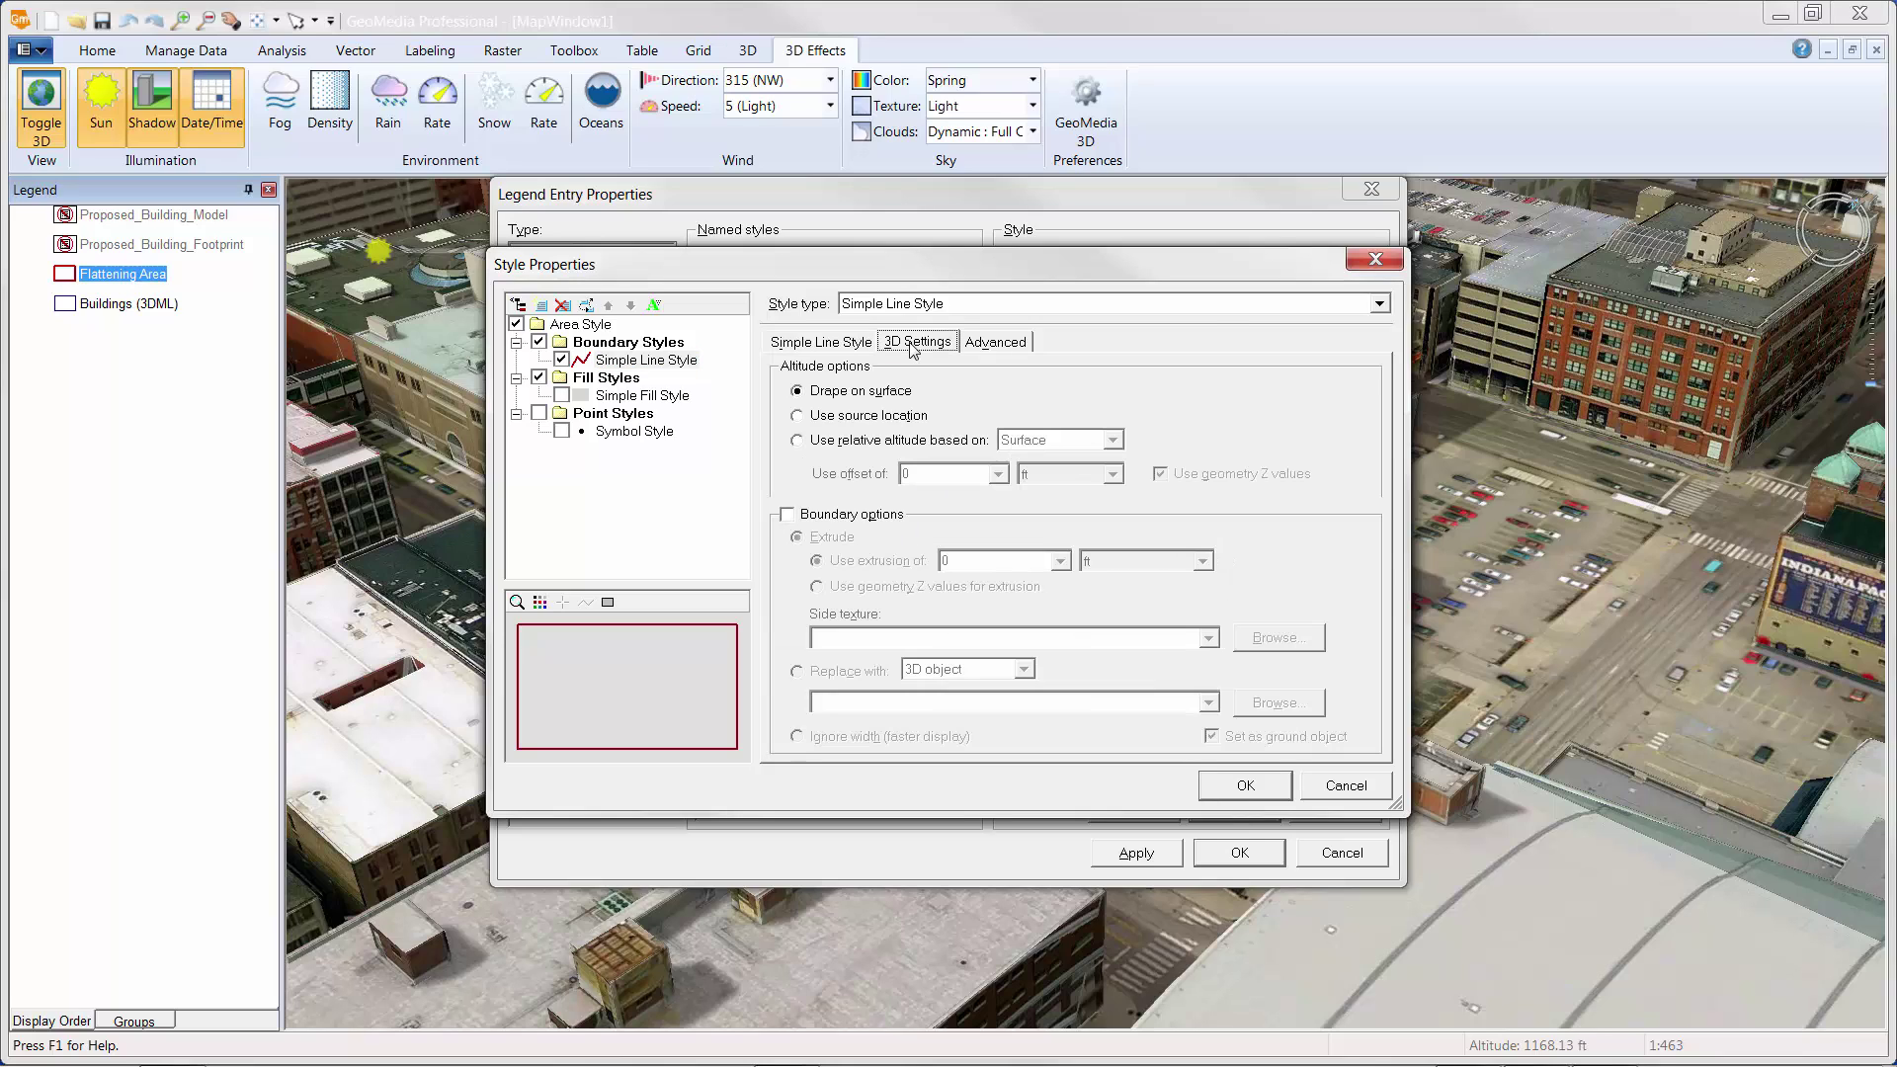
left_click(788, 514)
left_click(797, 671)
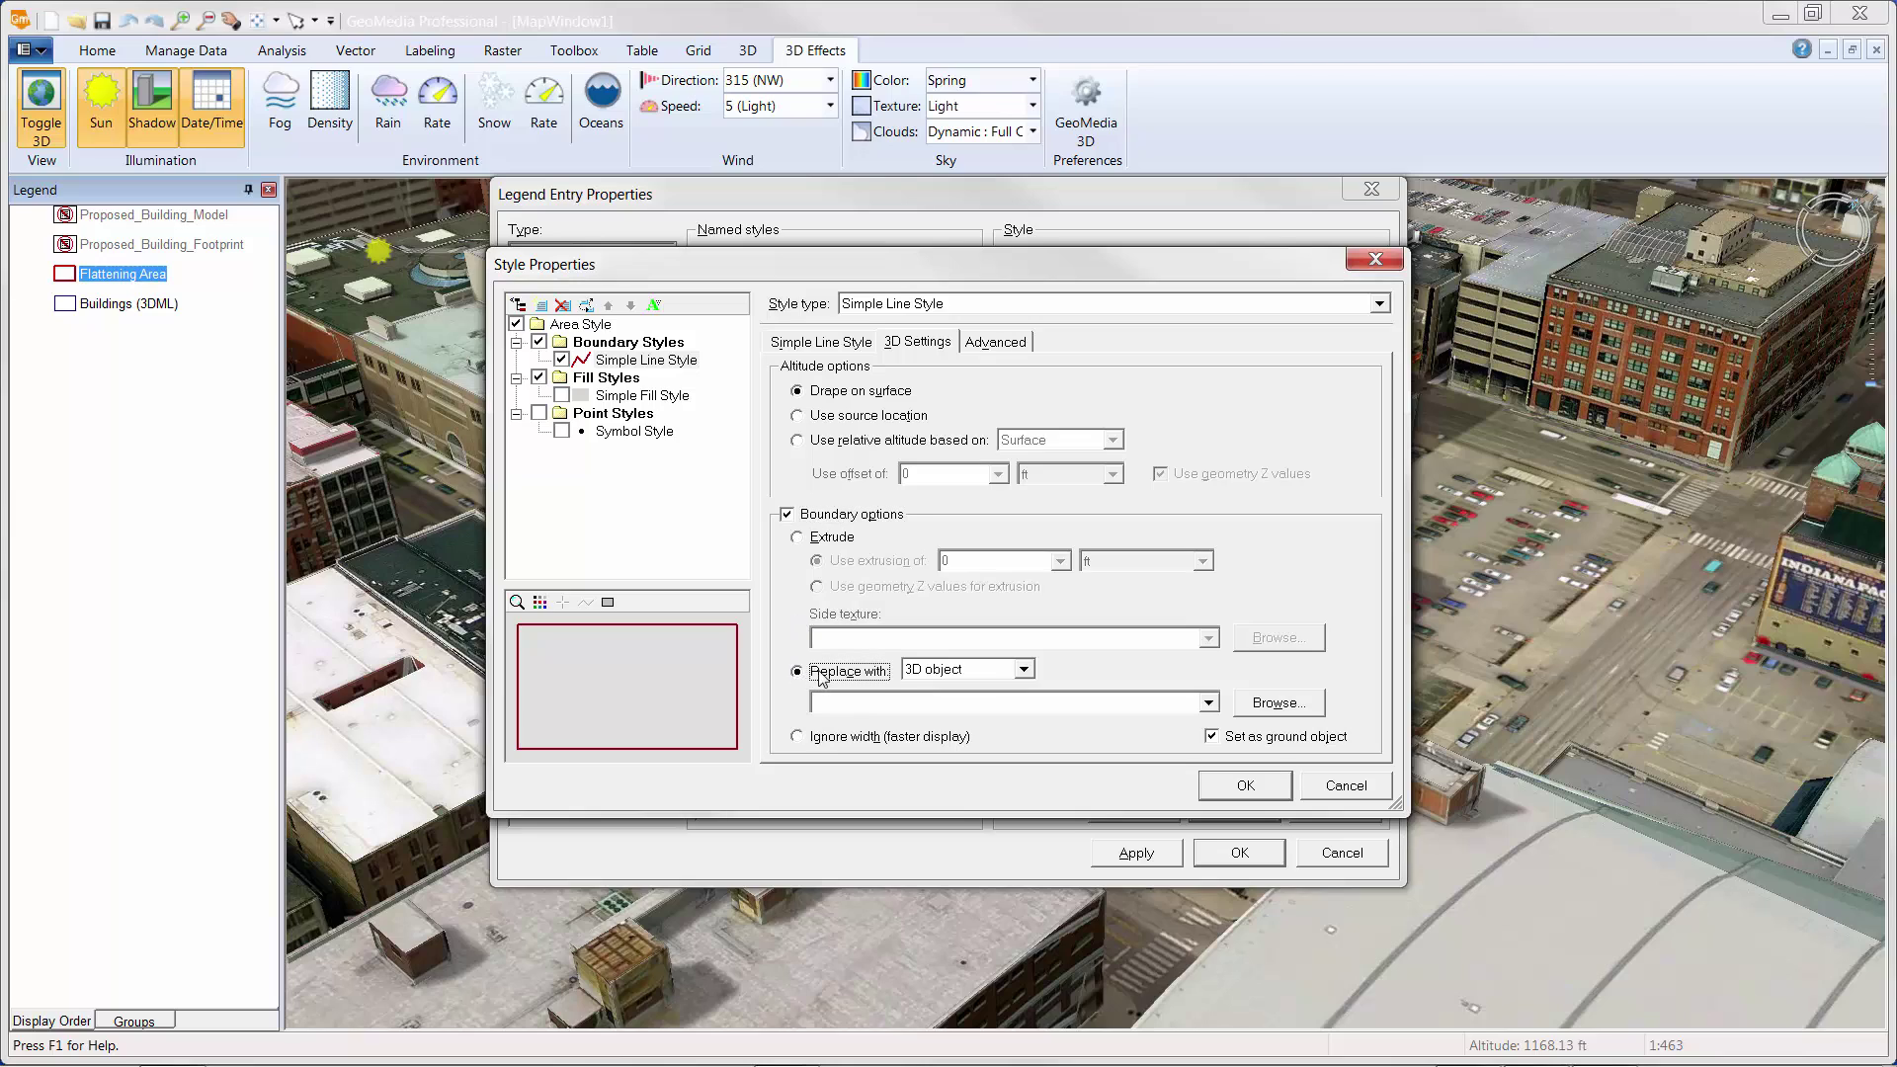
left_click(1024, 671)
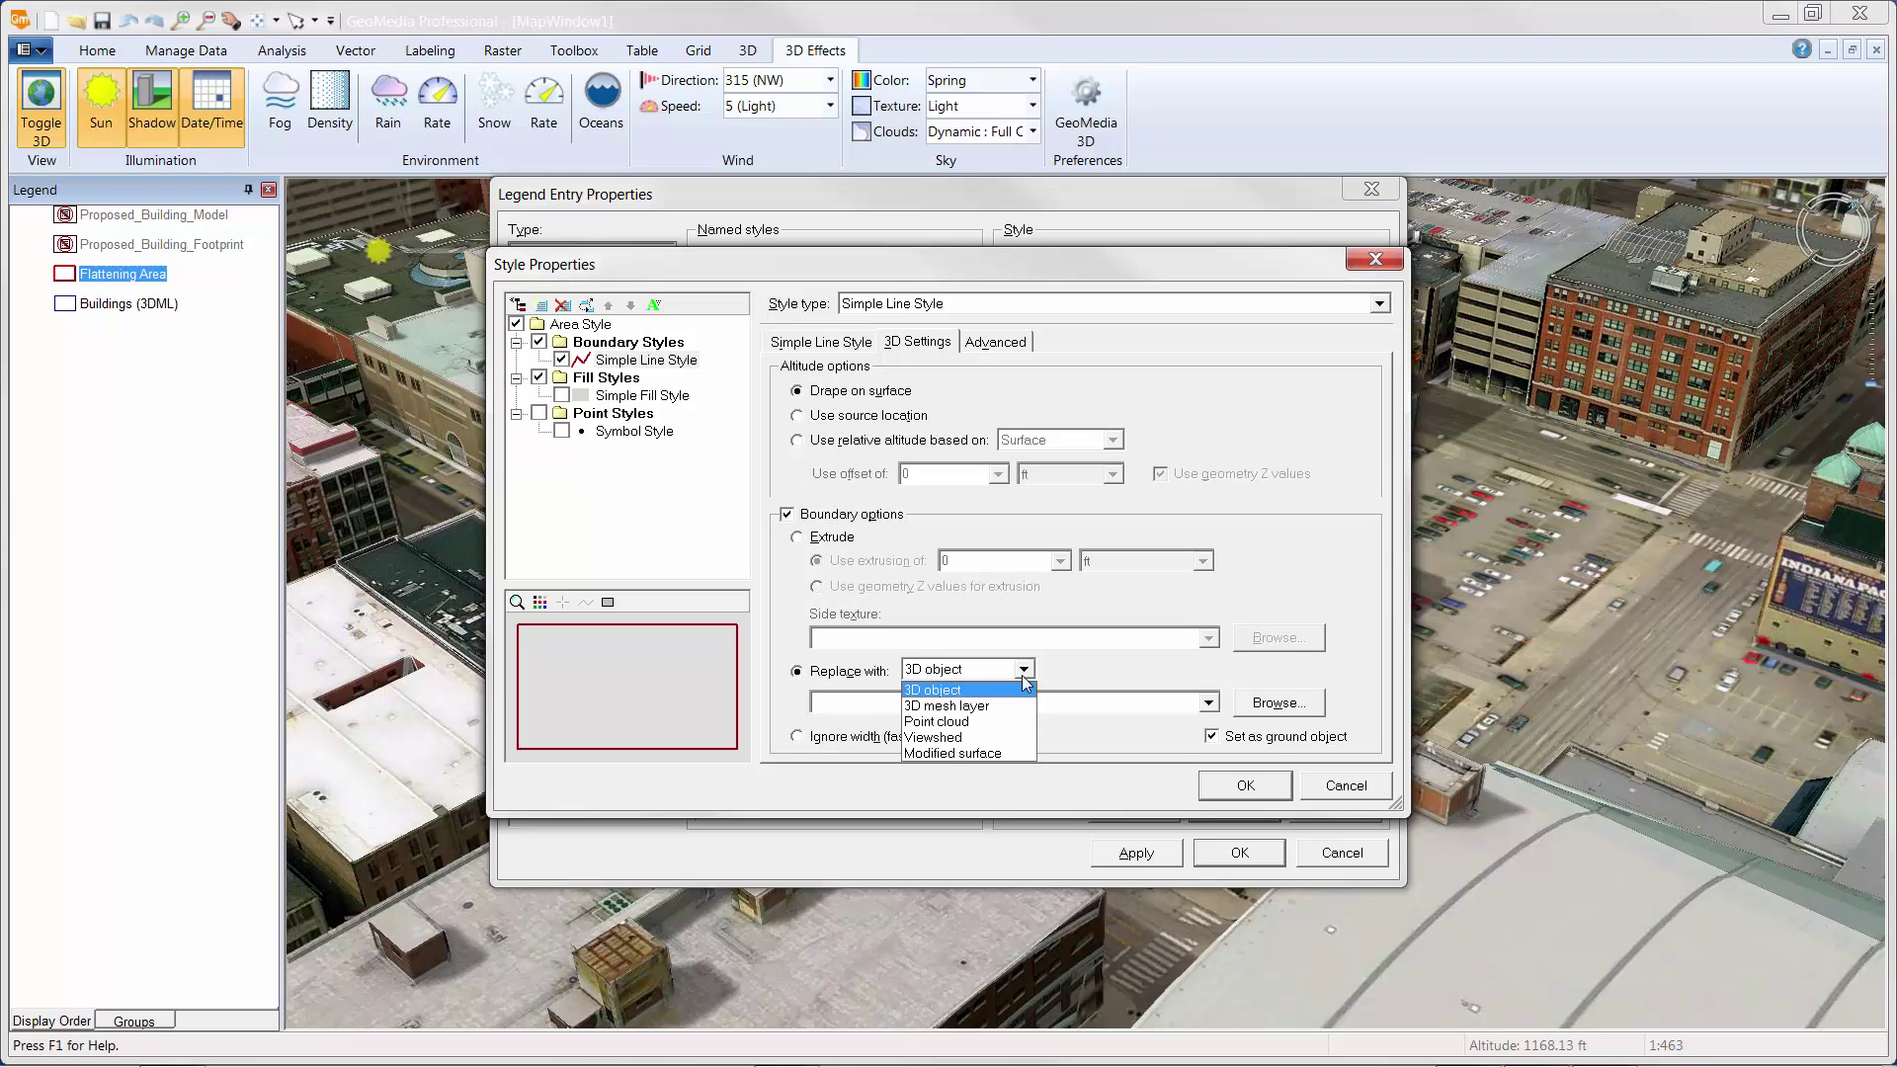
left_click(1001, 753)
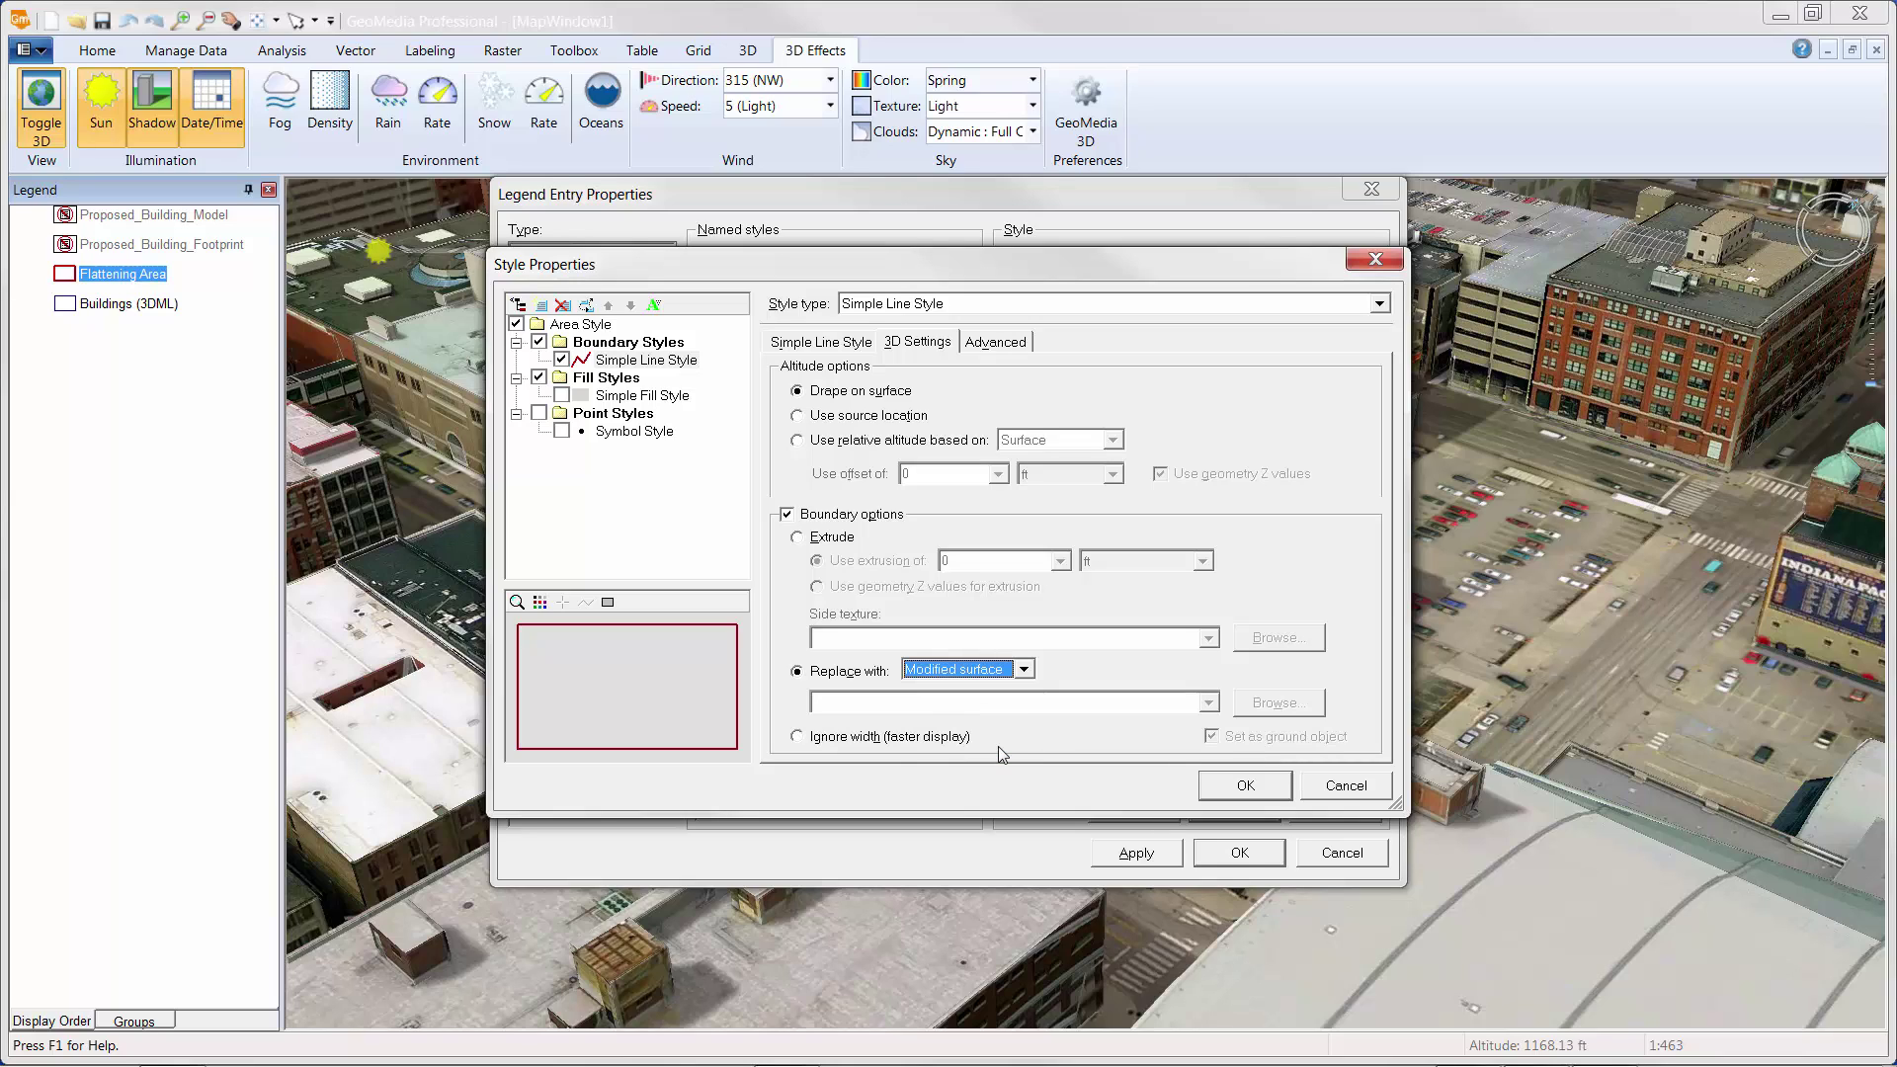
left_click(996, 342)
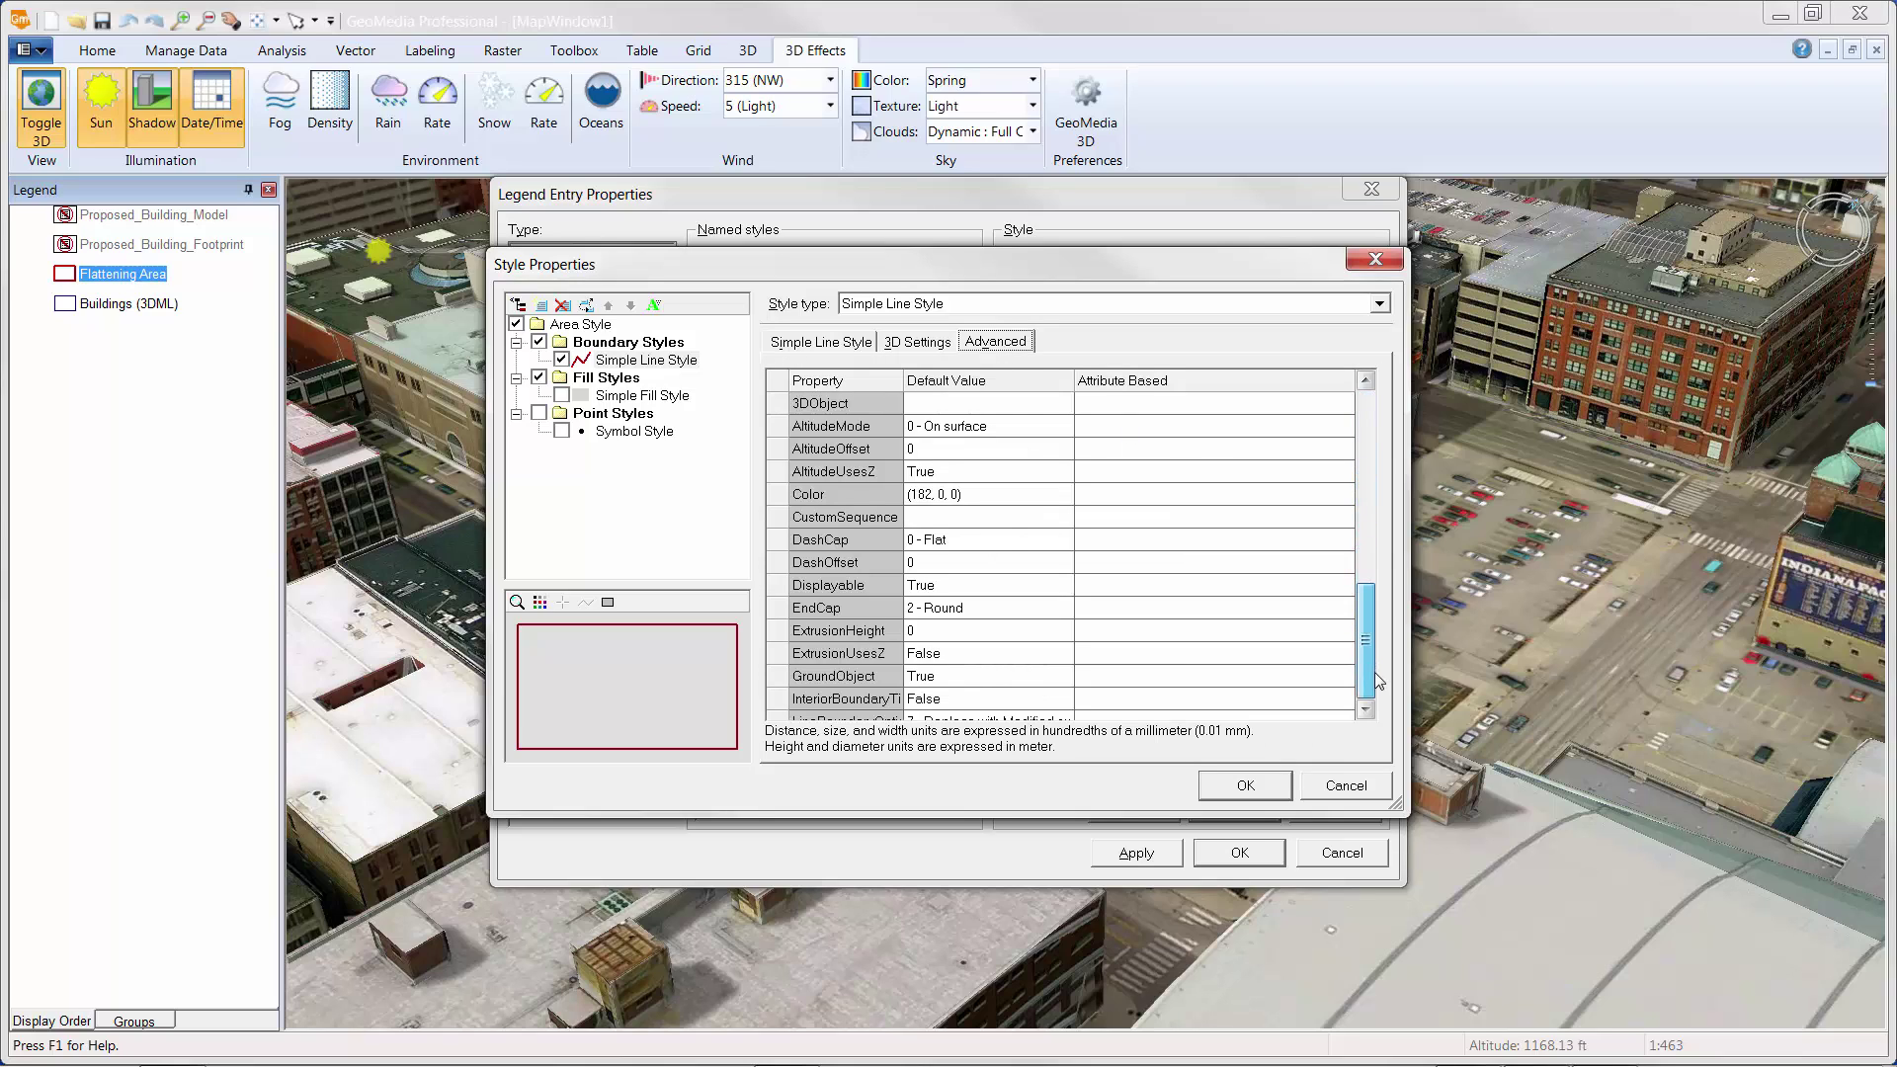
Set SurfaceElevationMode to 0 - Replace elevations and confirm the style properties
left_click(1368, 672)
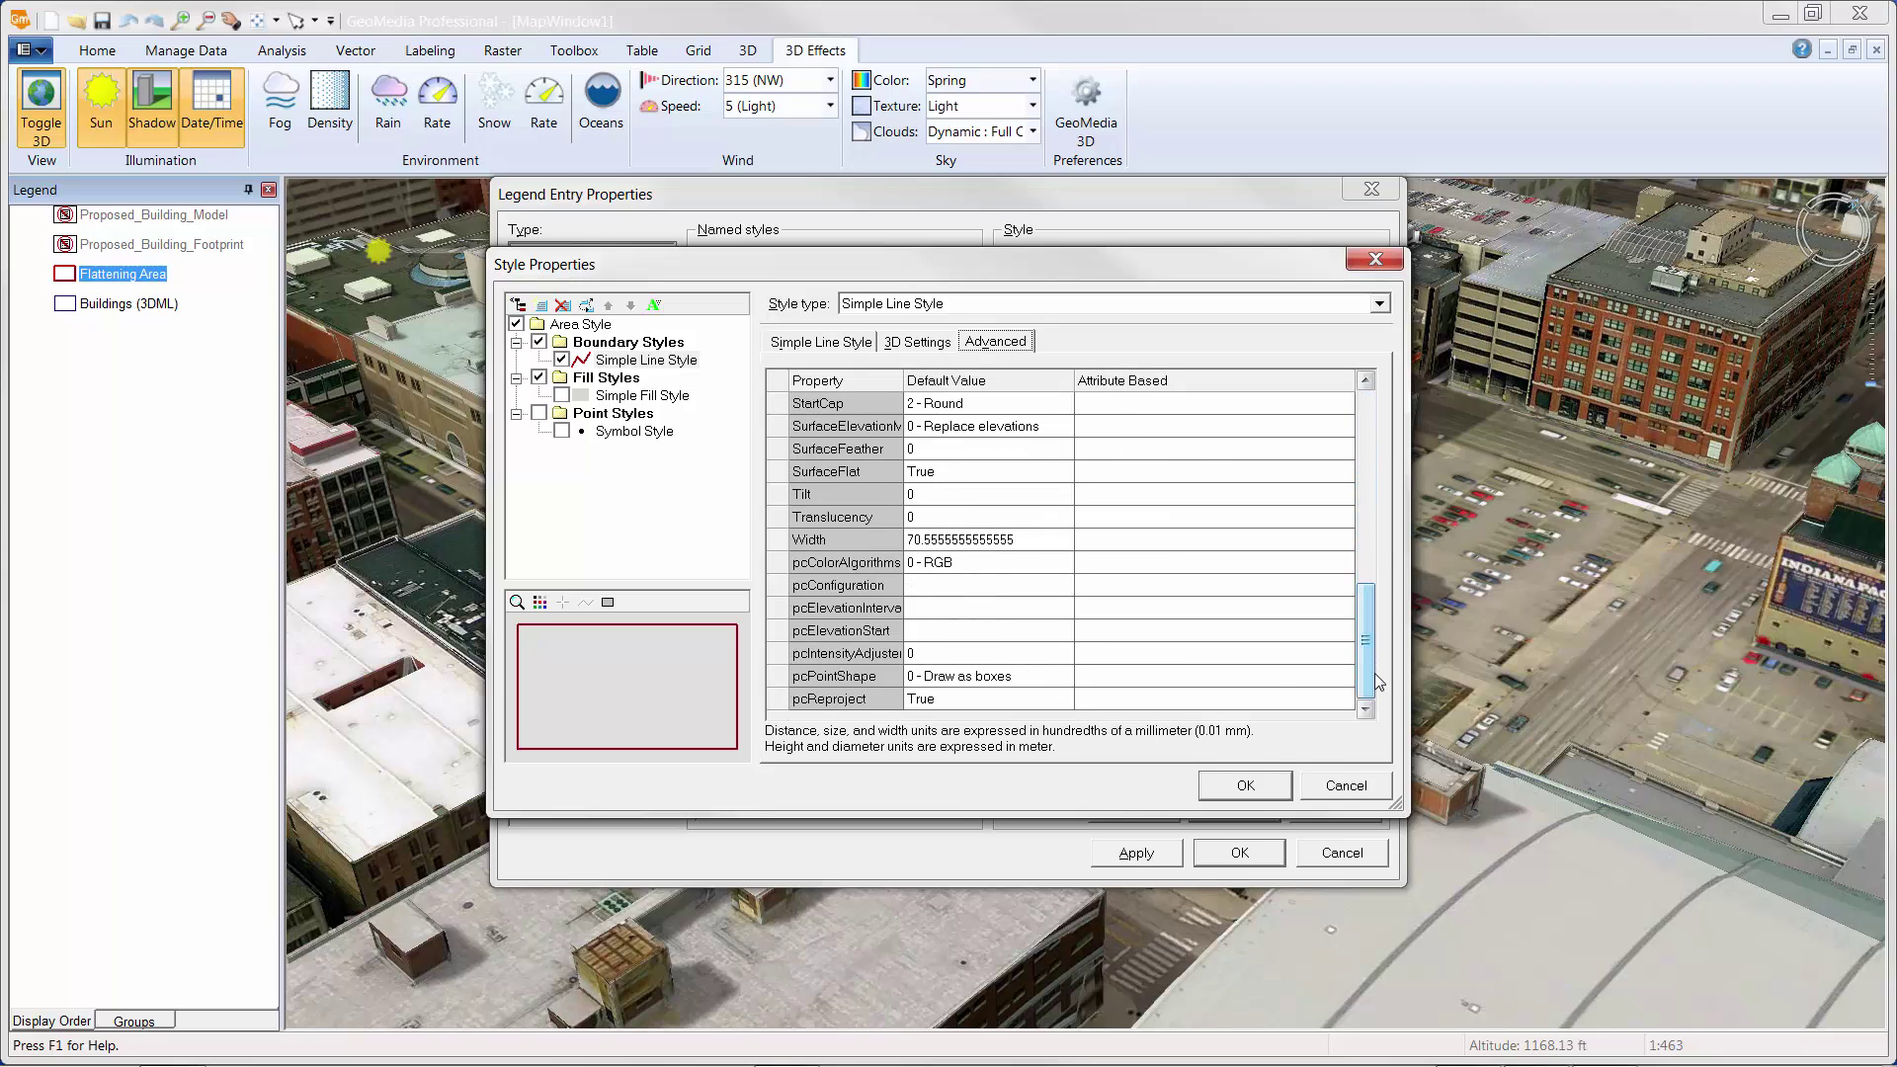
left_click(1068, 432)
left_click(1067, 429)
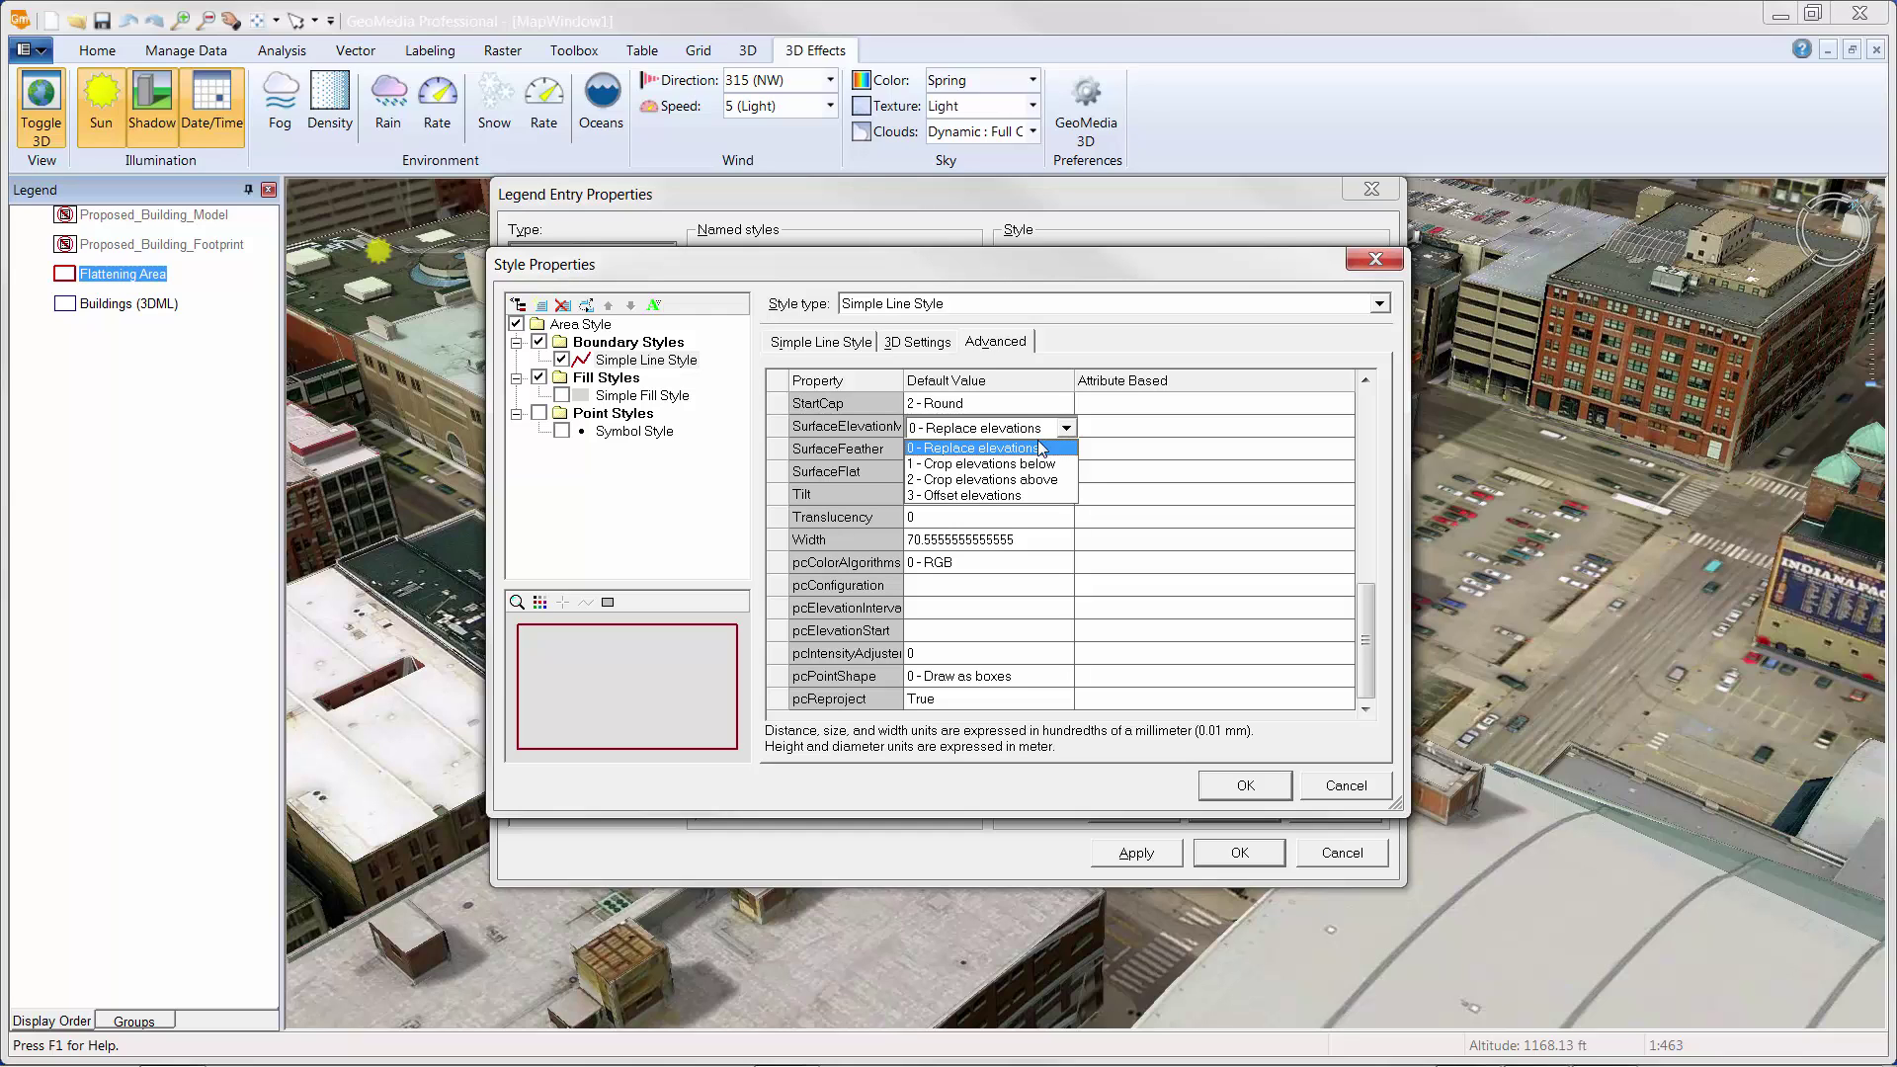
left_click(1039, 447)
left_click(1247, 786)
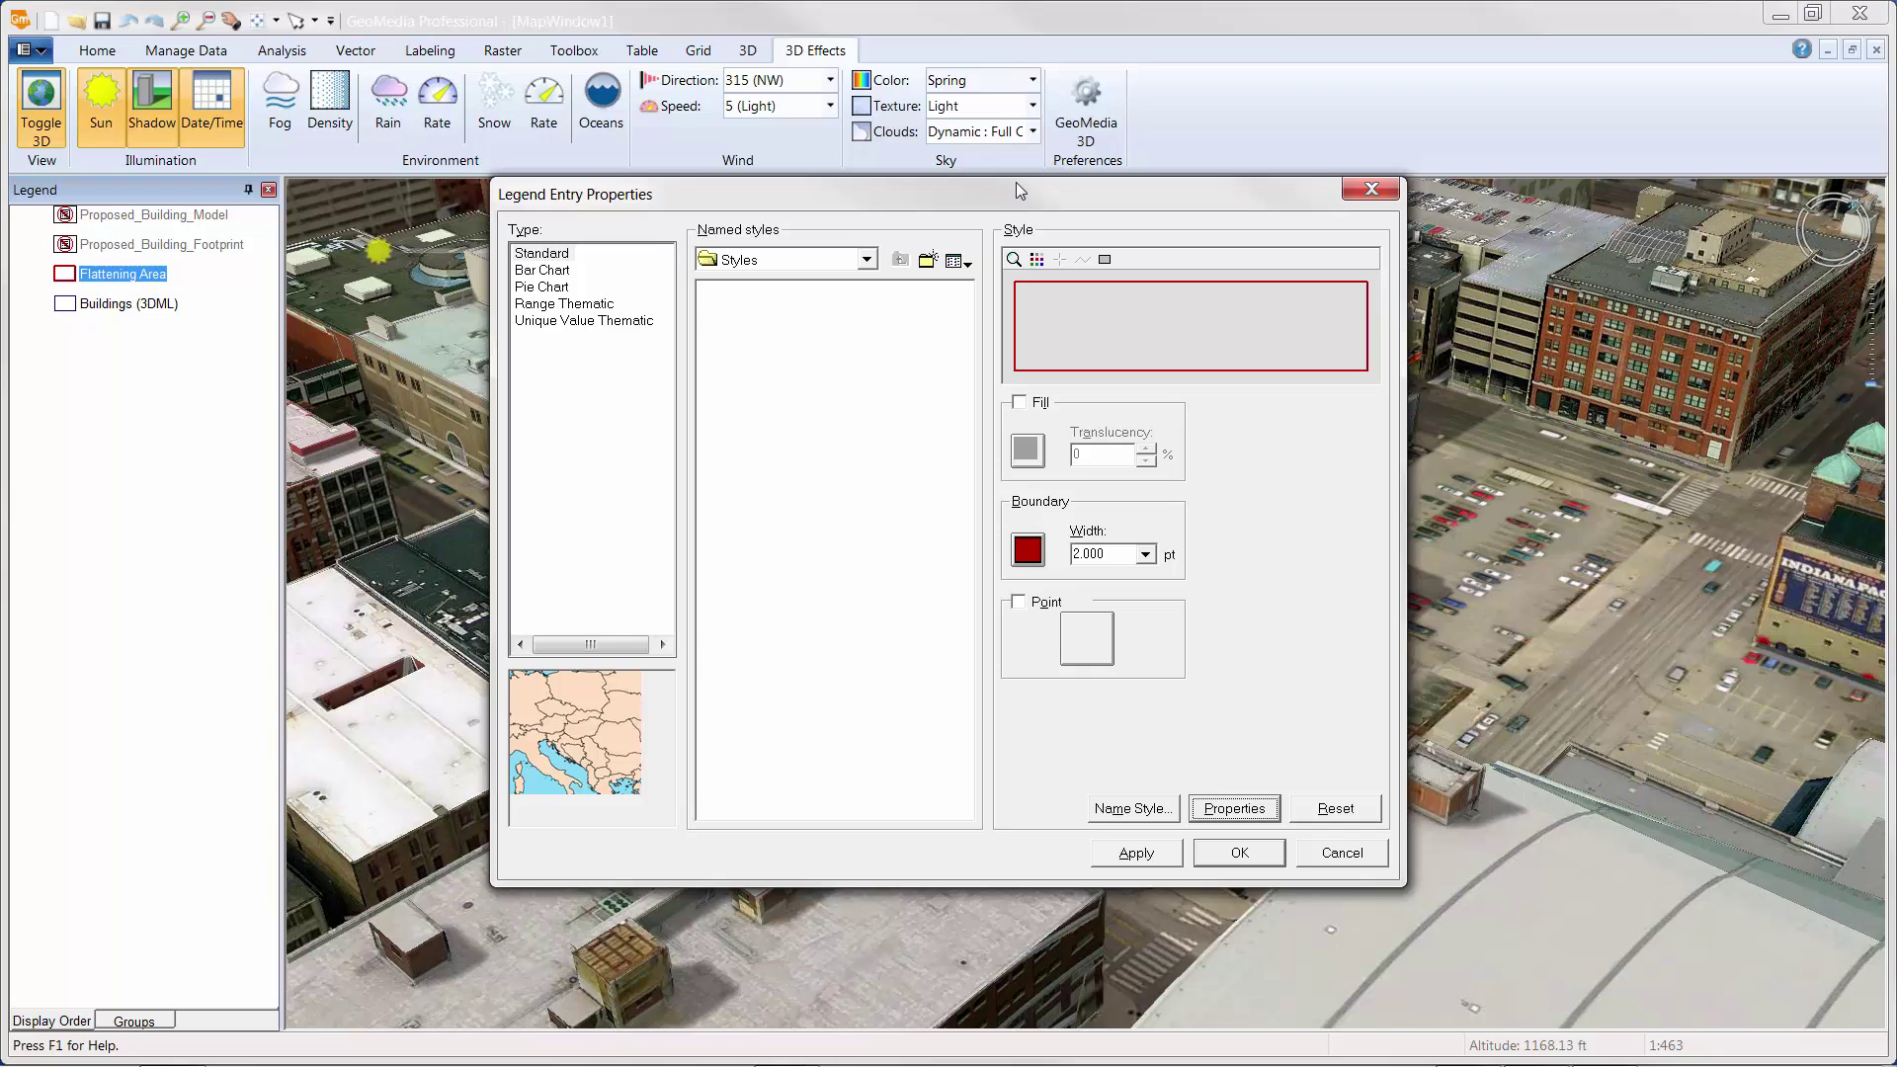
Move Legend Entry Properties aside and apply the style to flatten the brick building
left_click_drag(1012, 193, 544, 262)
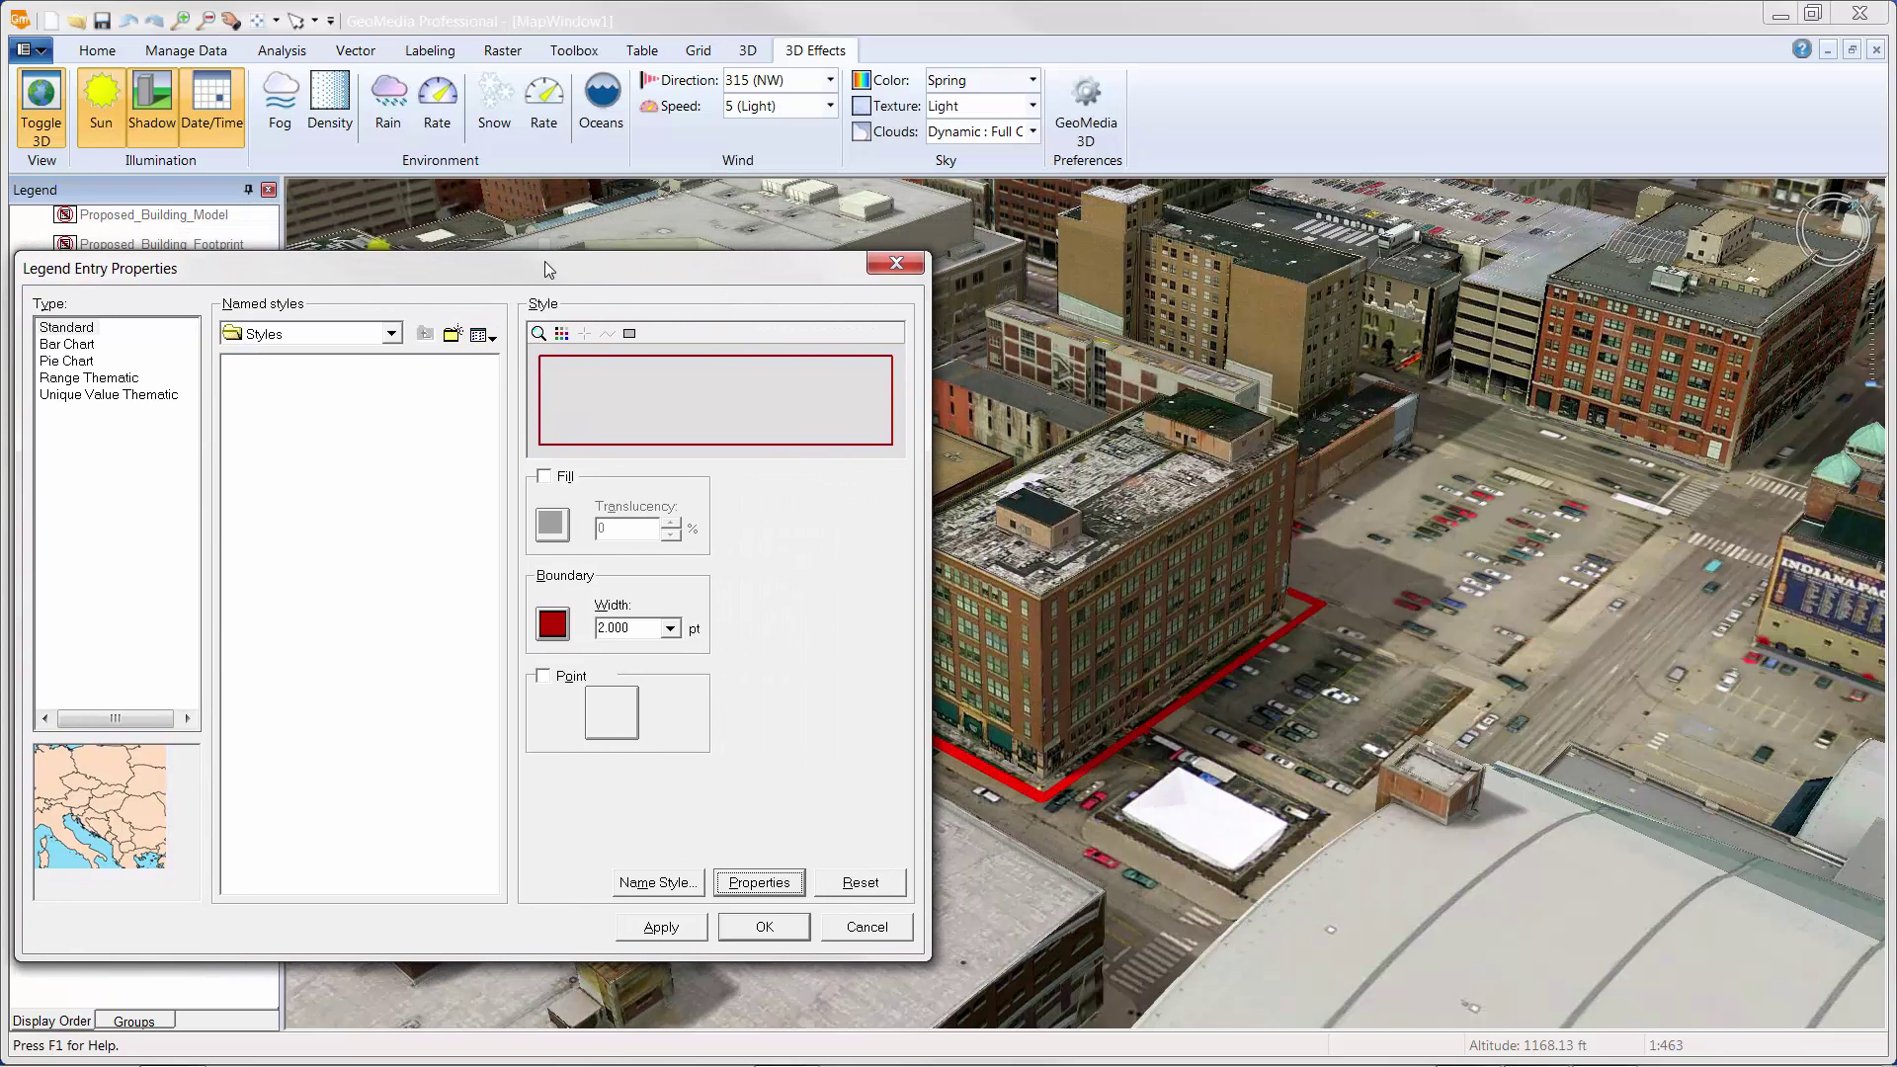
left_click(764, 927)
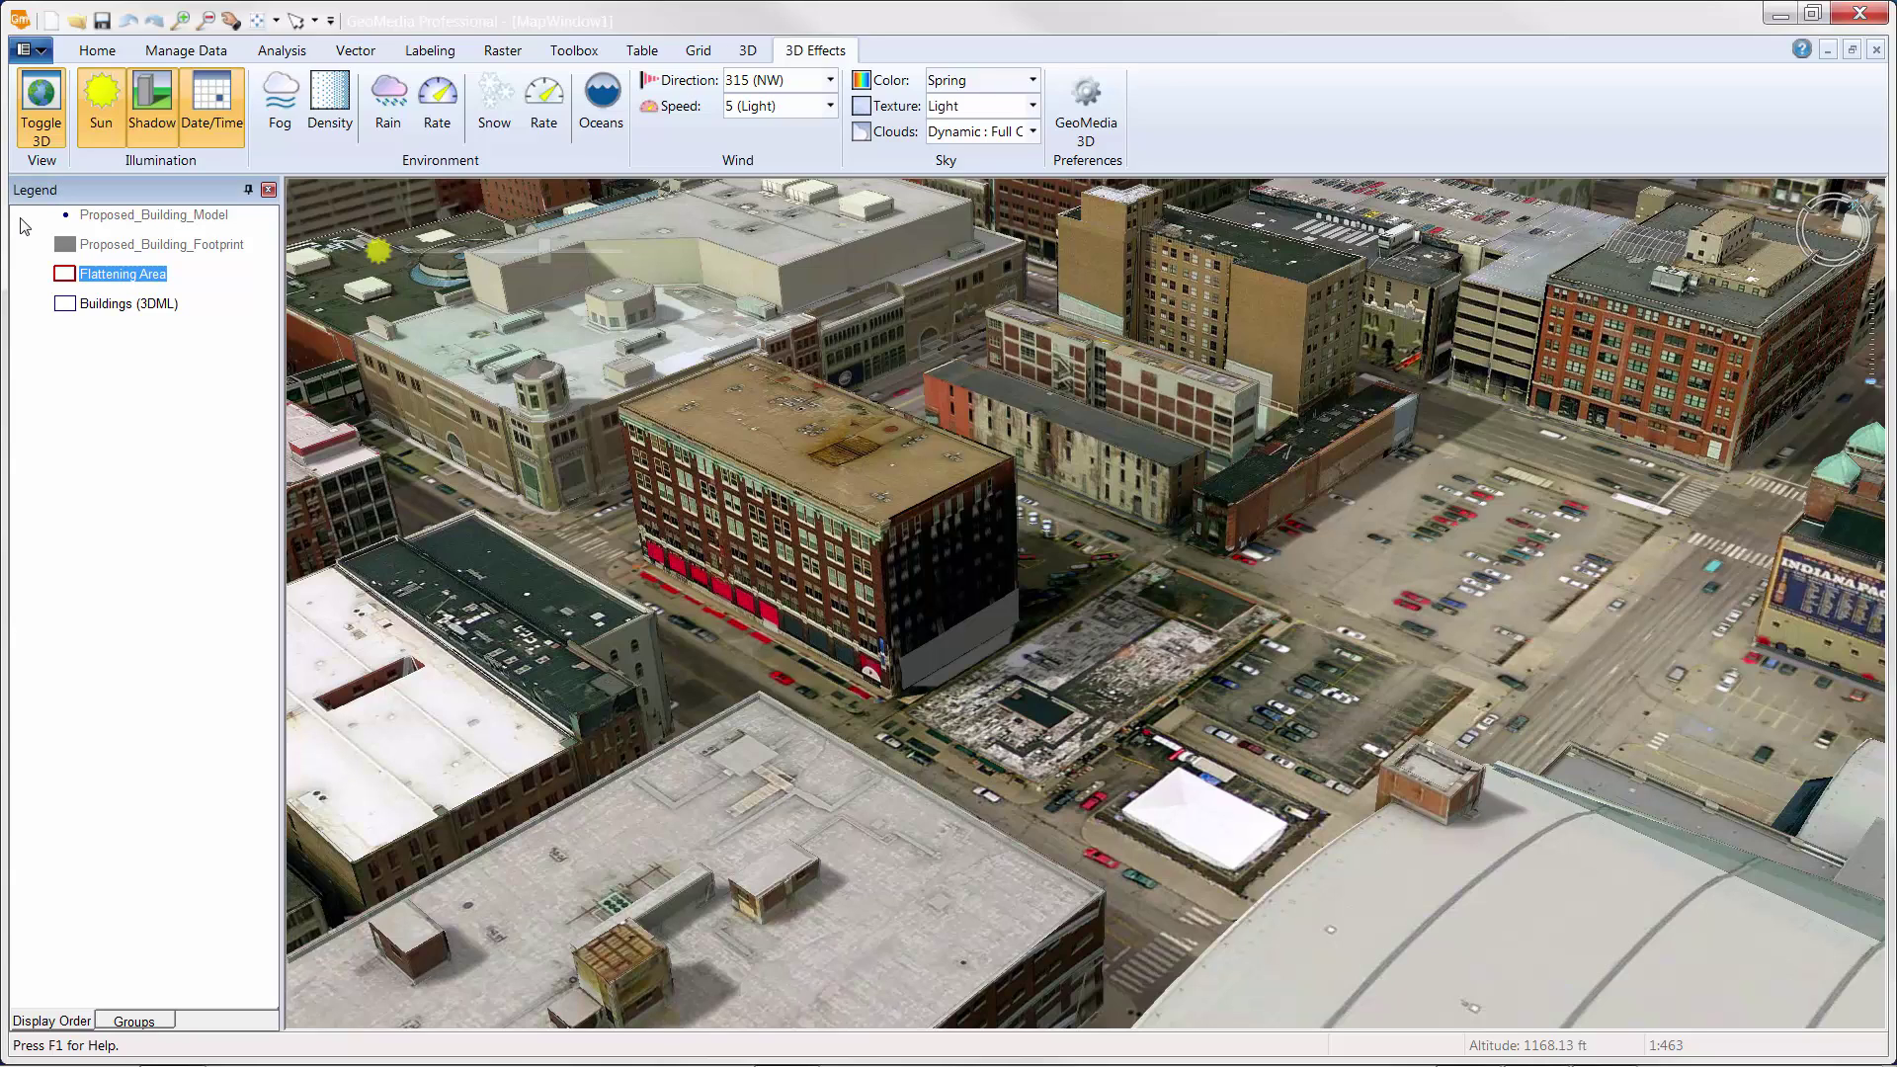
Turn on display of the Proposed_Building_Footprint layer to show the grey massing tower
left_click(67, 248)
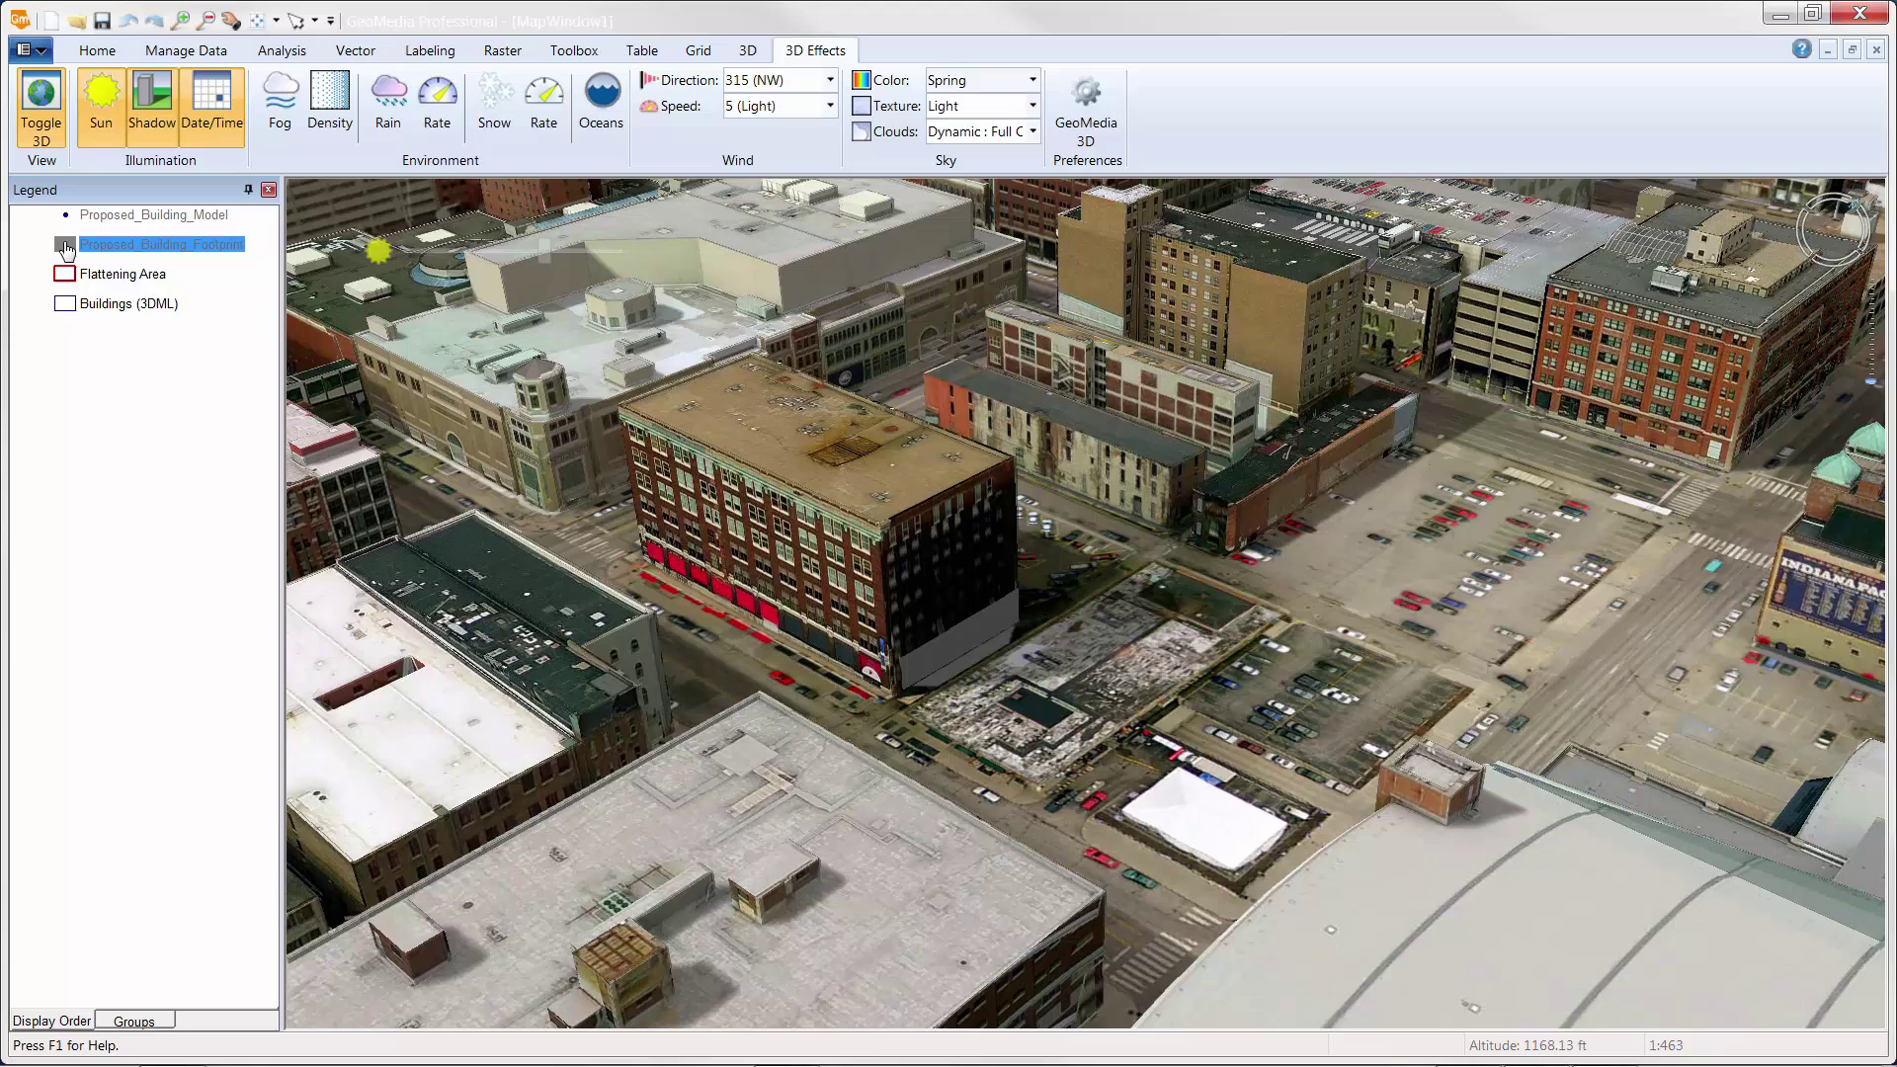
right_click(66, 248)
left_click(120, 259)
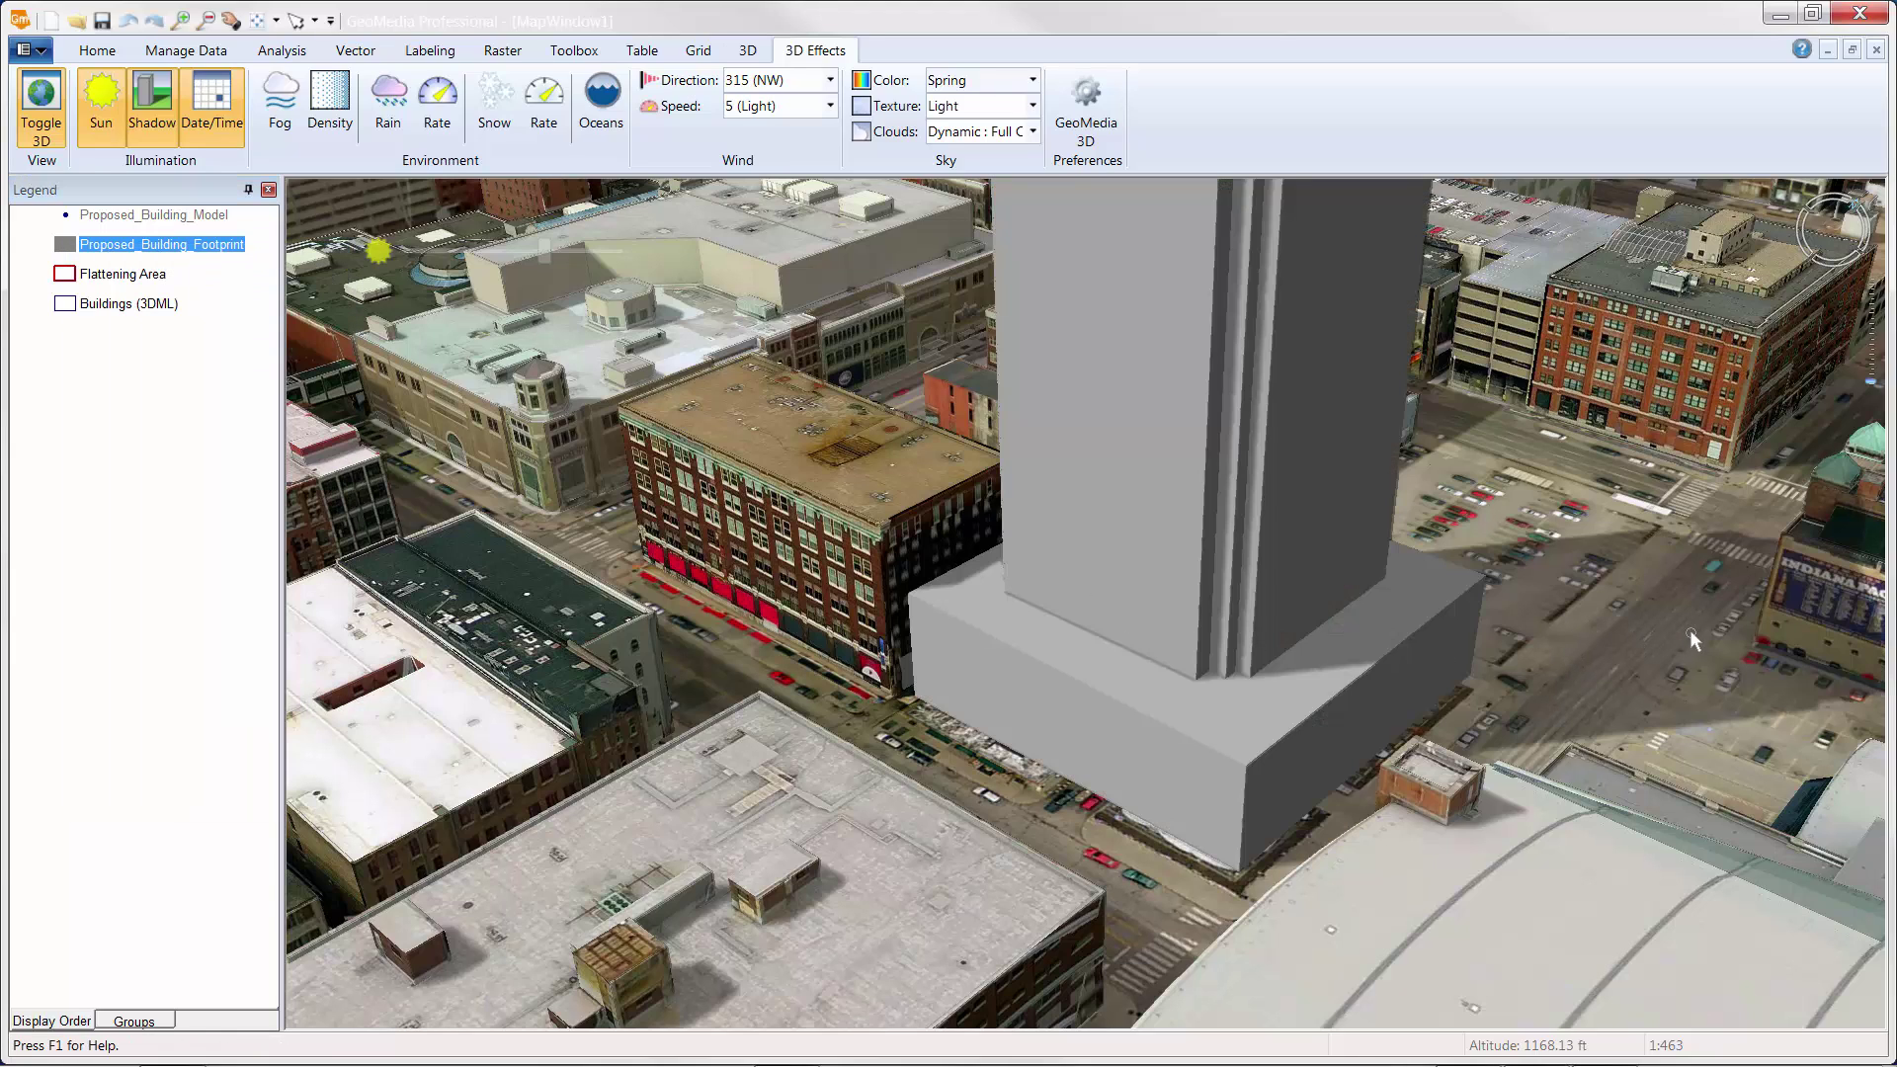
Zoom out and move toward the tower, then shift the sun time to 3:19 PM
scroll(1609, 613, "down", 5)
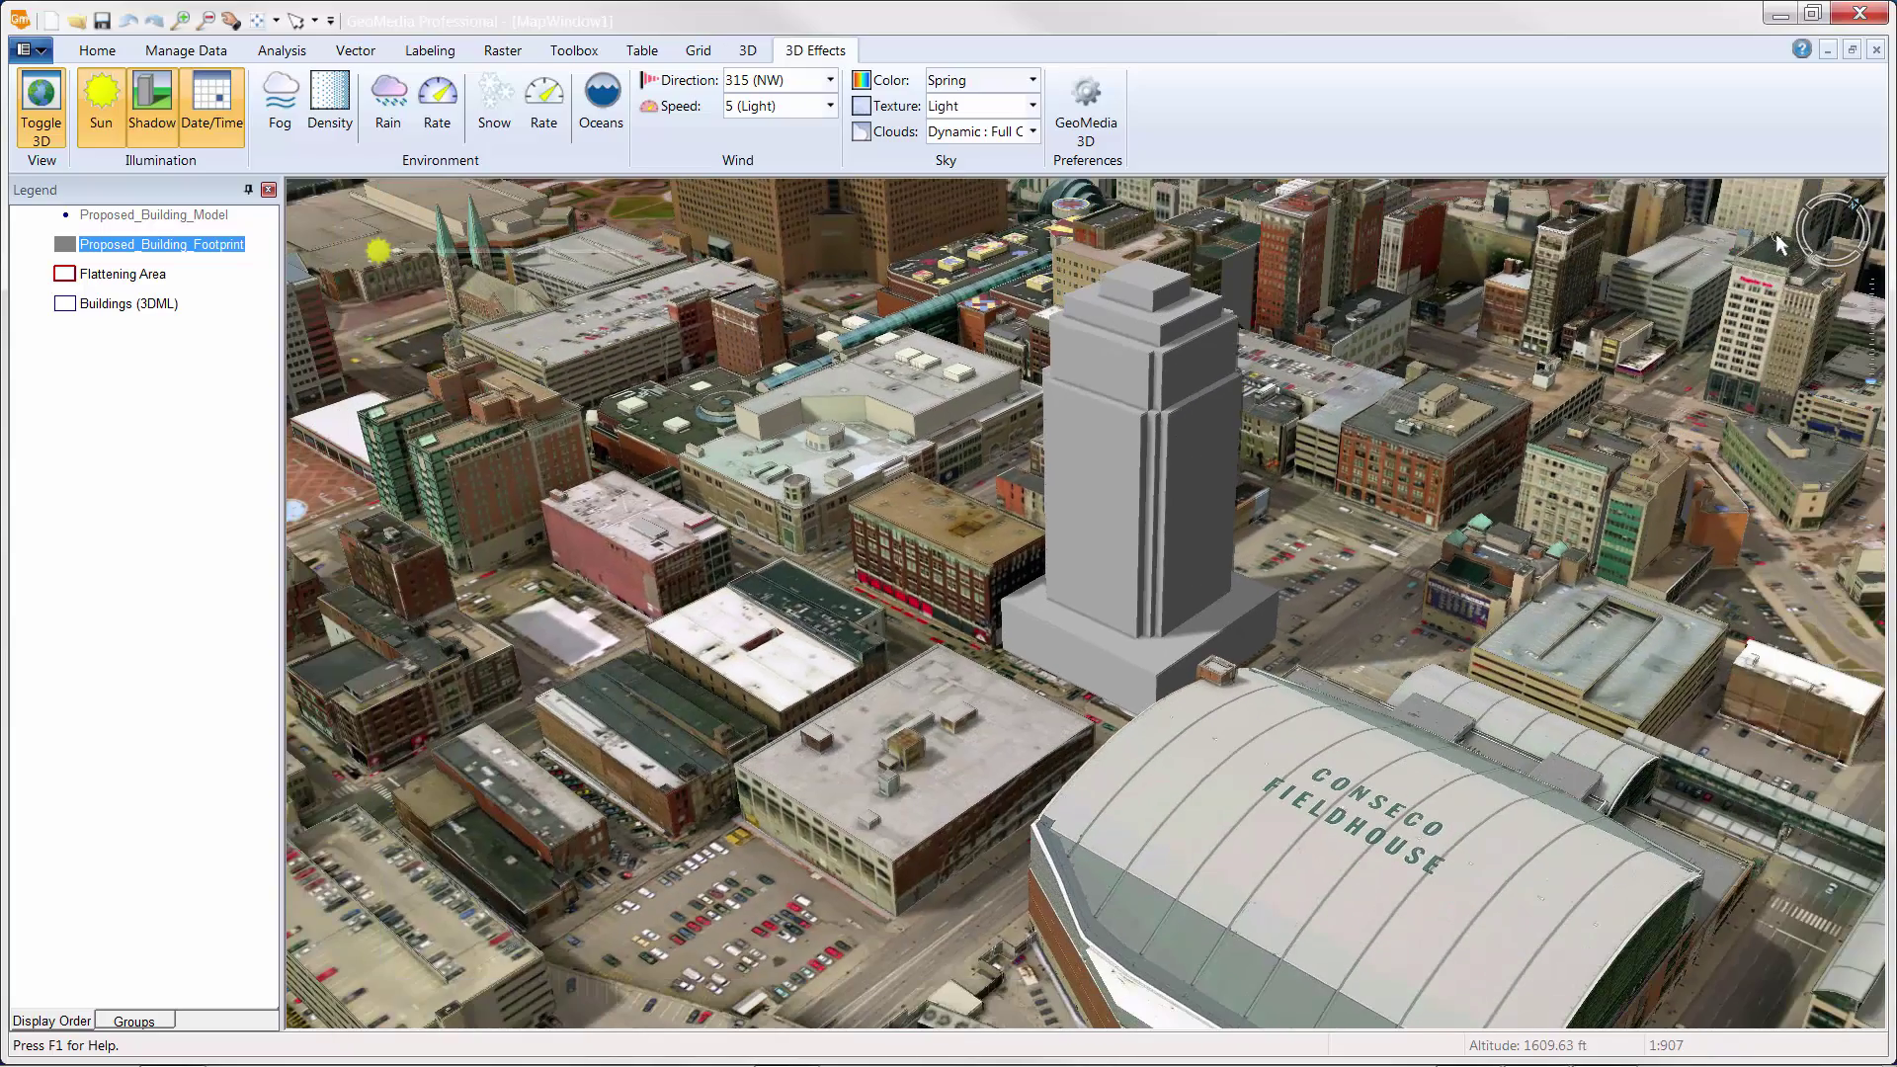
mouse_move(1838, 229)
left_click_drag(1838, 229, 1839, 234)
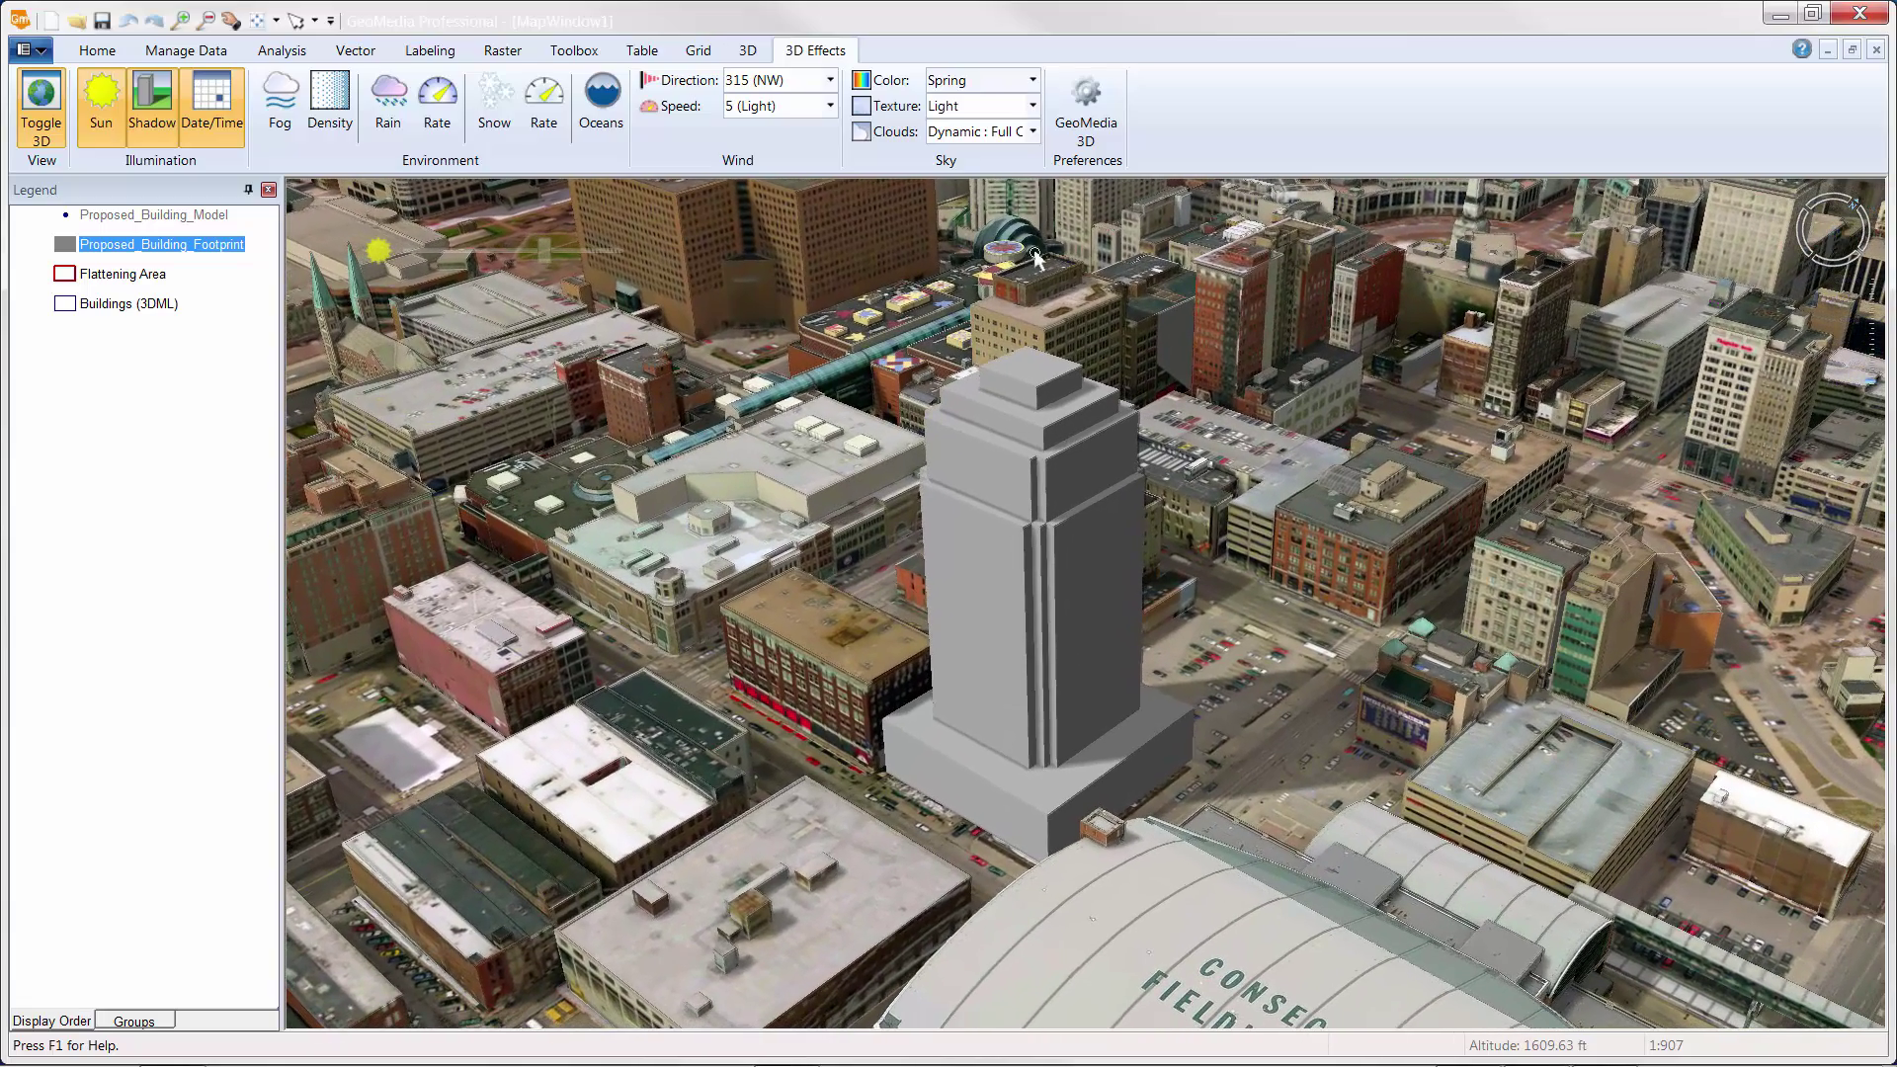
mouse_move(559, 254)
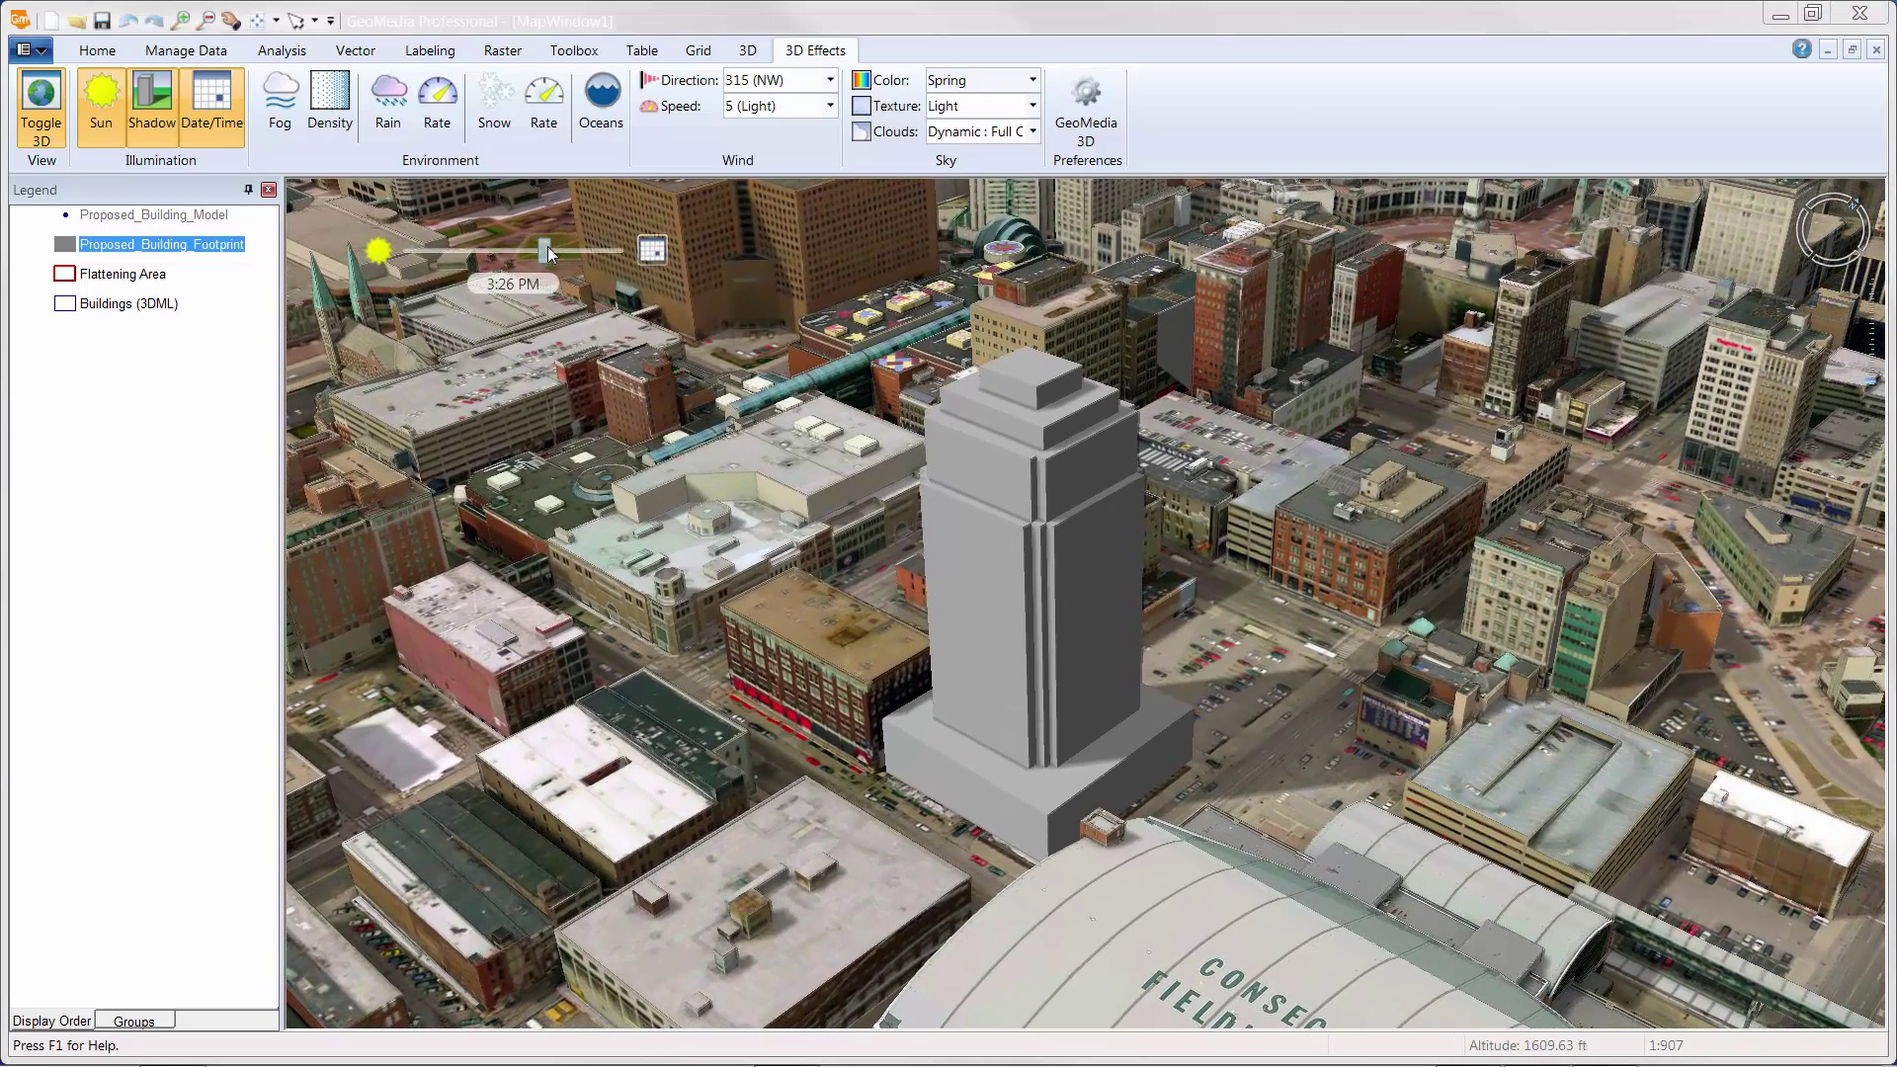
mouse_move(559, 254)
left_mouse_down()
mouse_move(585, 253)
mouse_move(511, 257)
mouse_move(542, 259)
left_mouse_up()
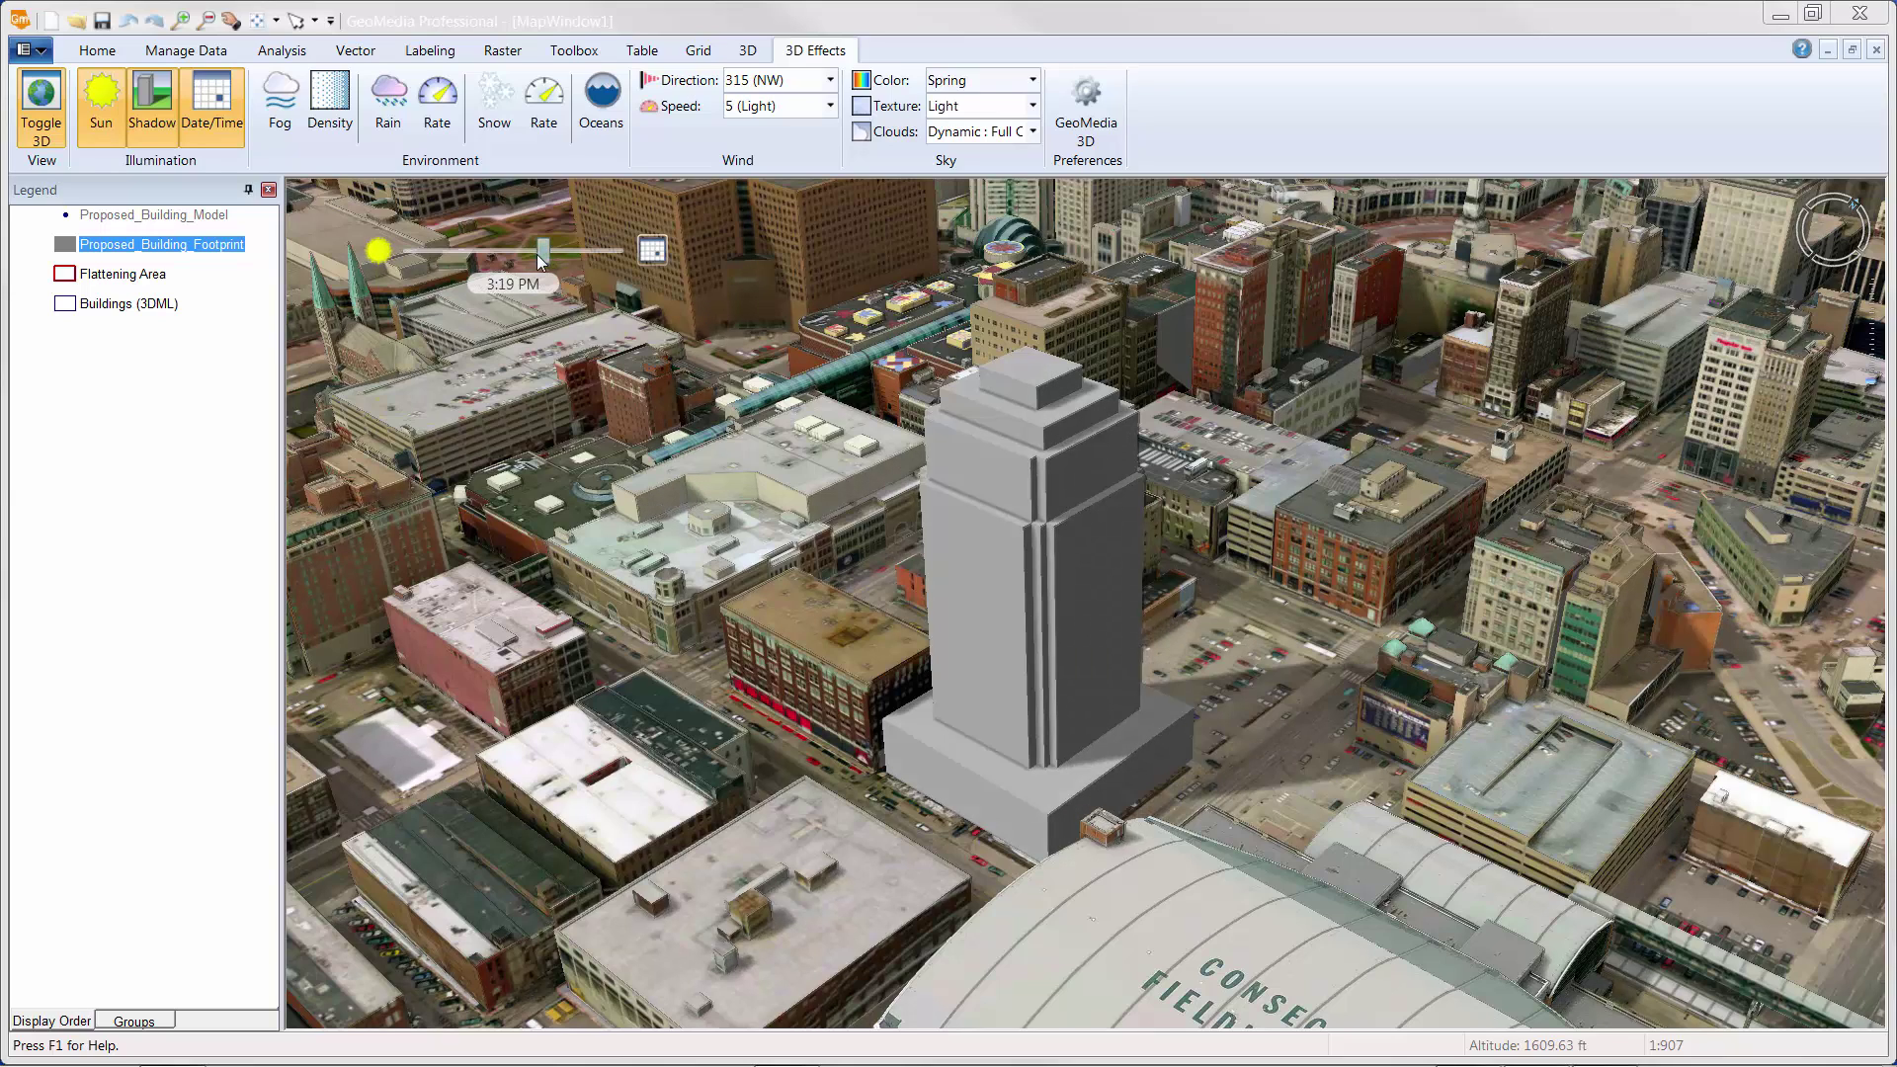
Hide Proposed_Building_Footprint and display the textured Proposed_Building_Model instead
left_click(193, 329)
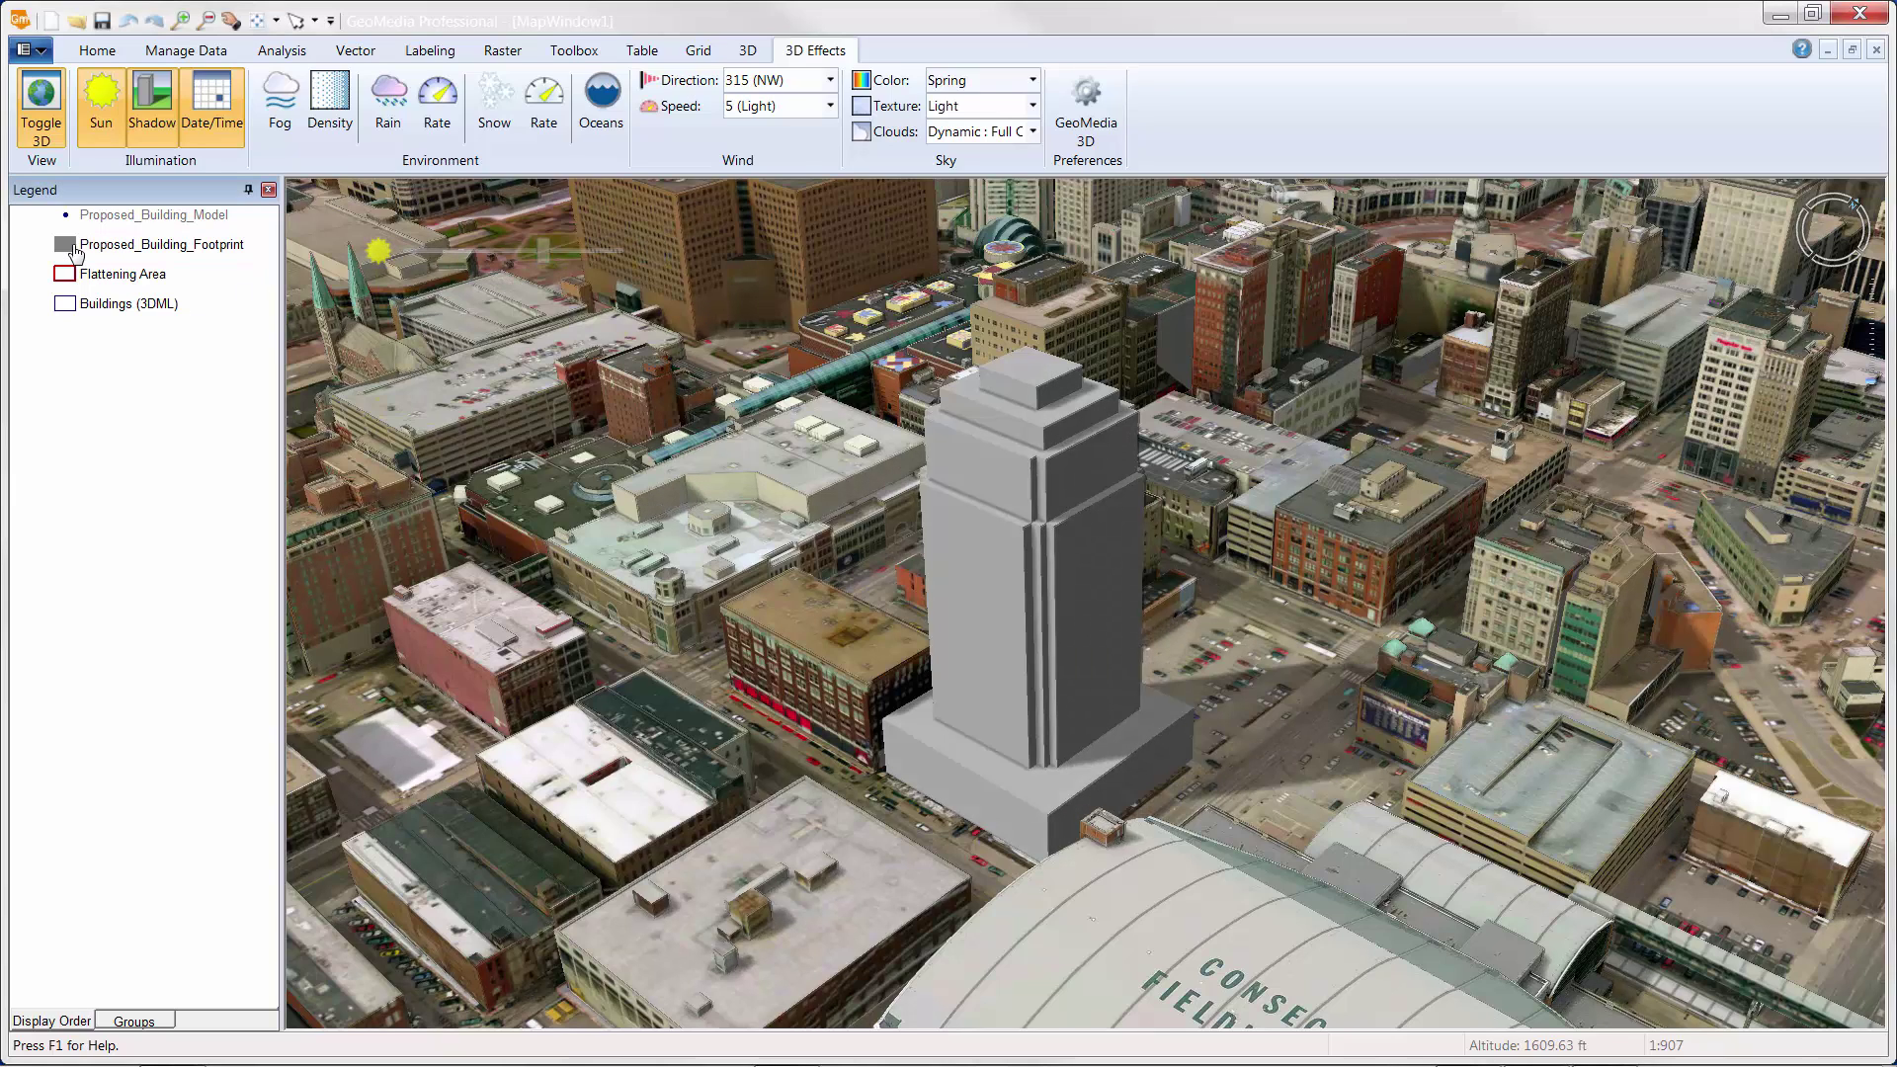
left_click(77, 253)
right_click(76, 253)
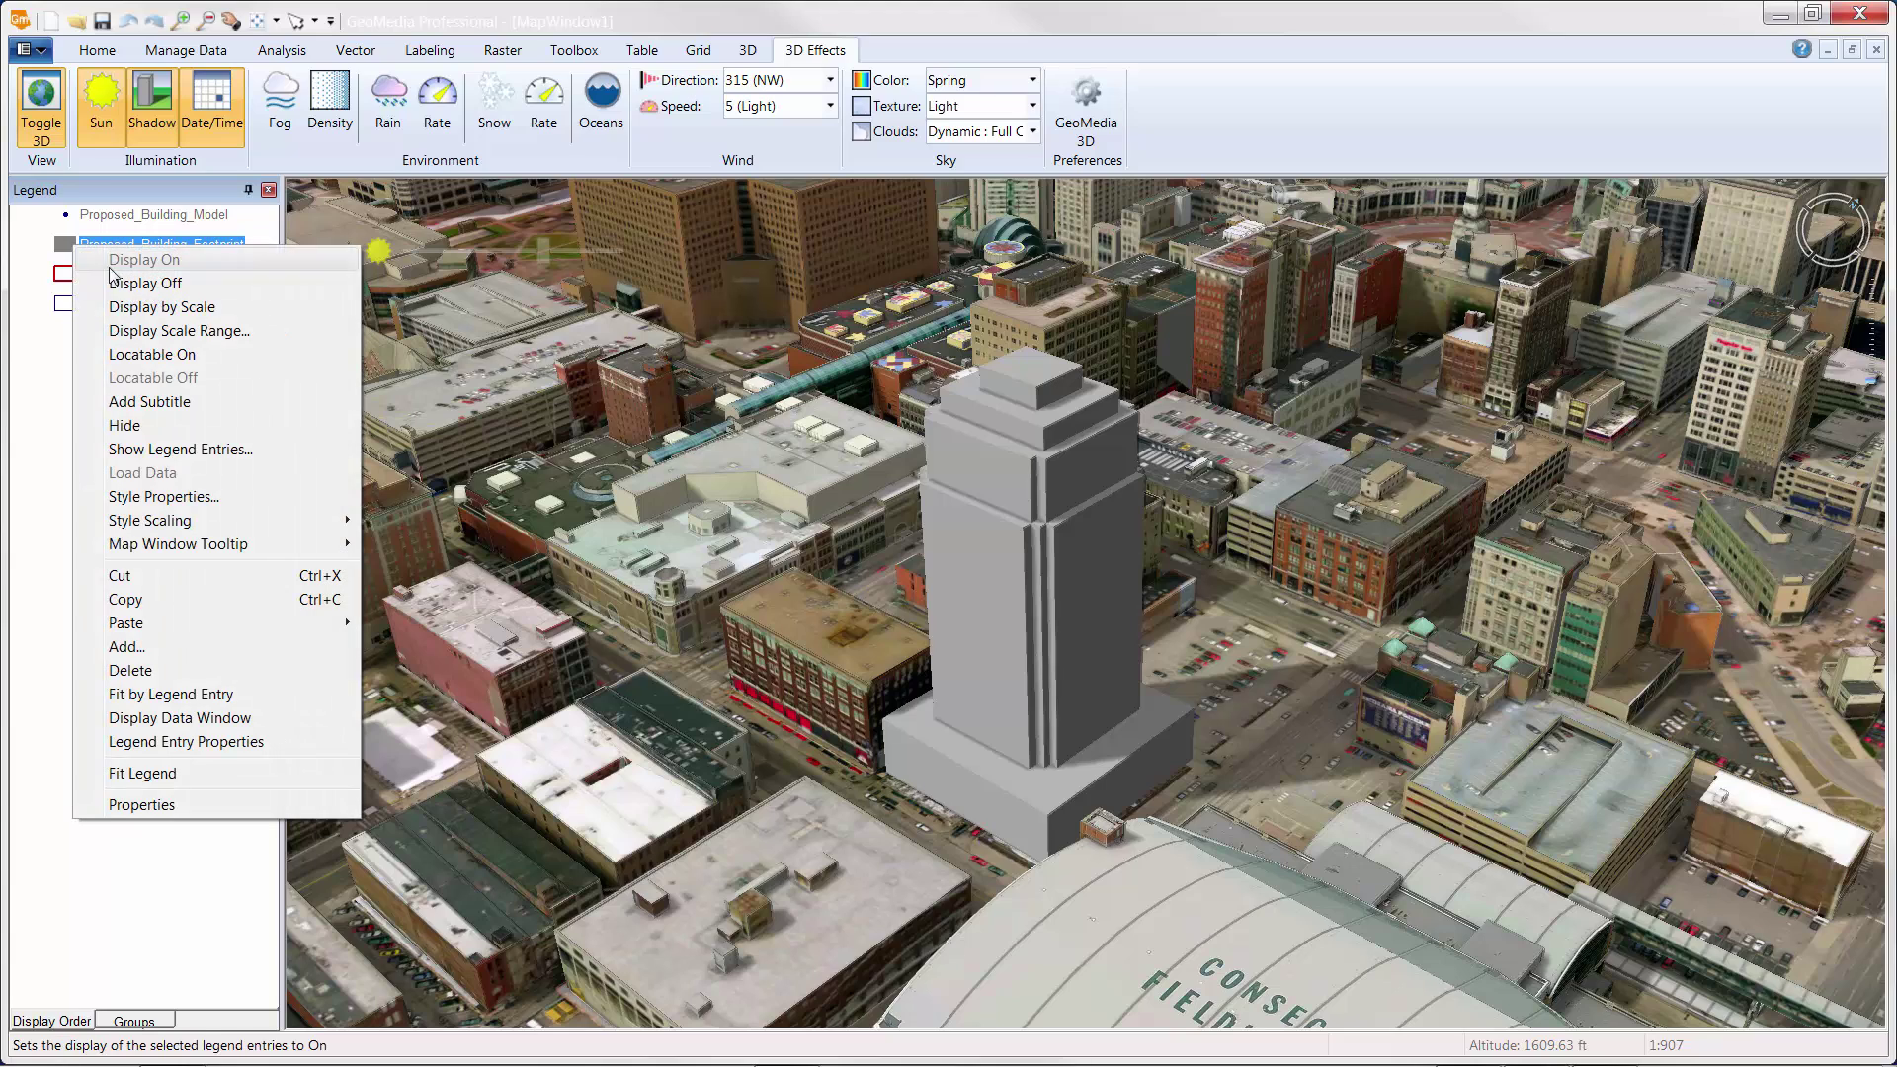
left_click(120, 281)
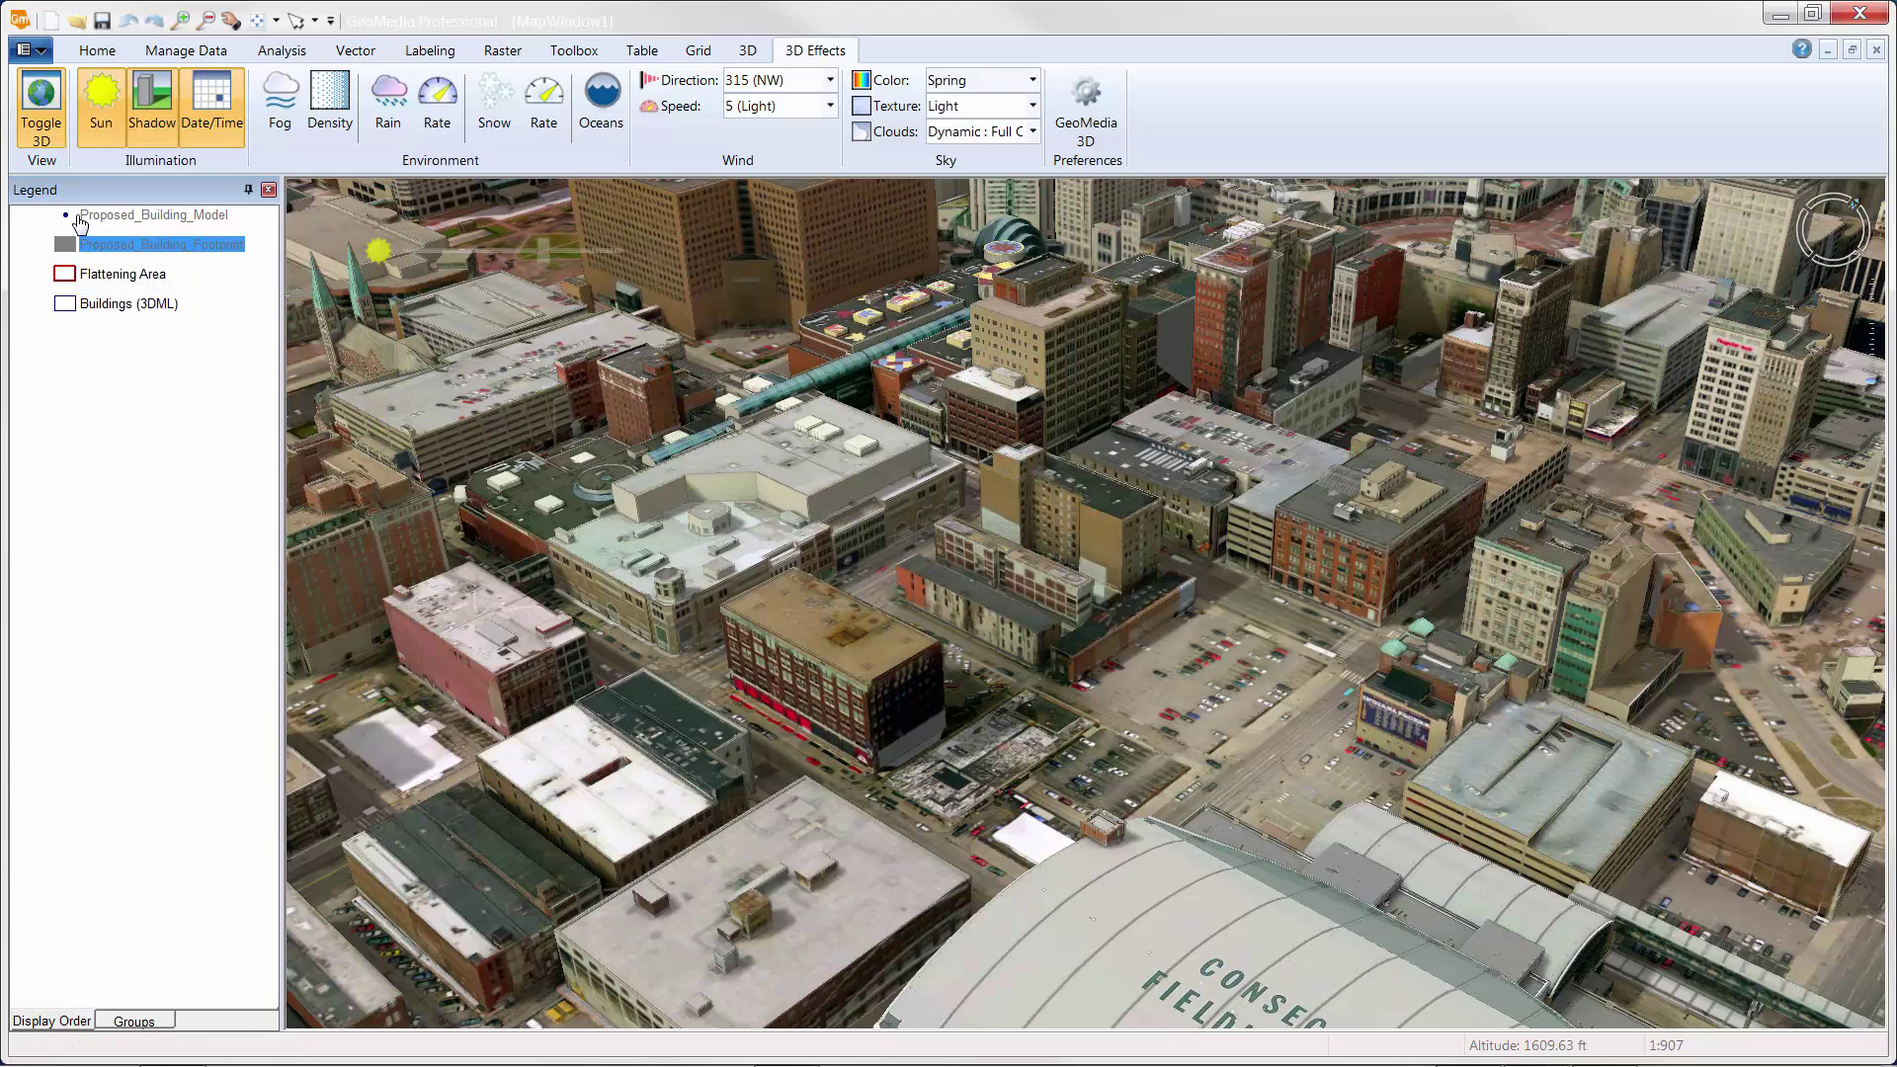
left_click(69, 218)
right_click(69, 218)
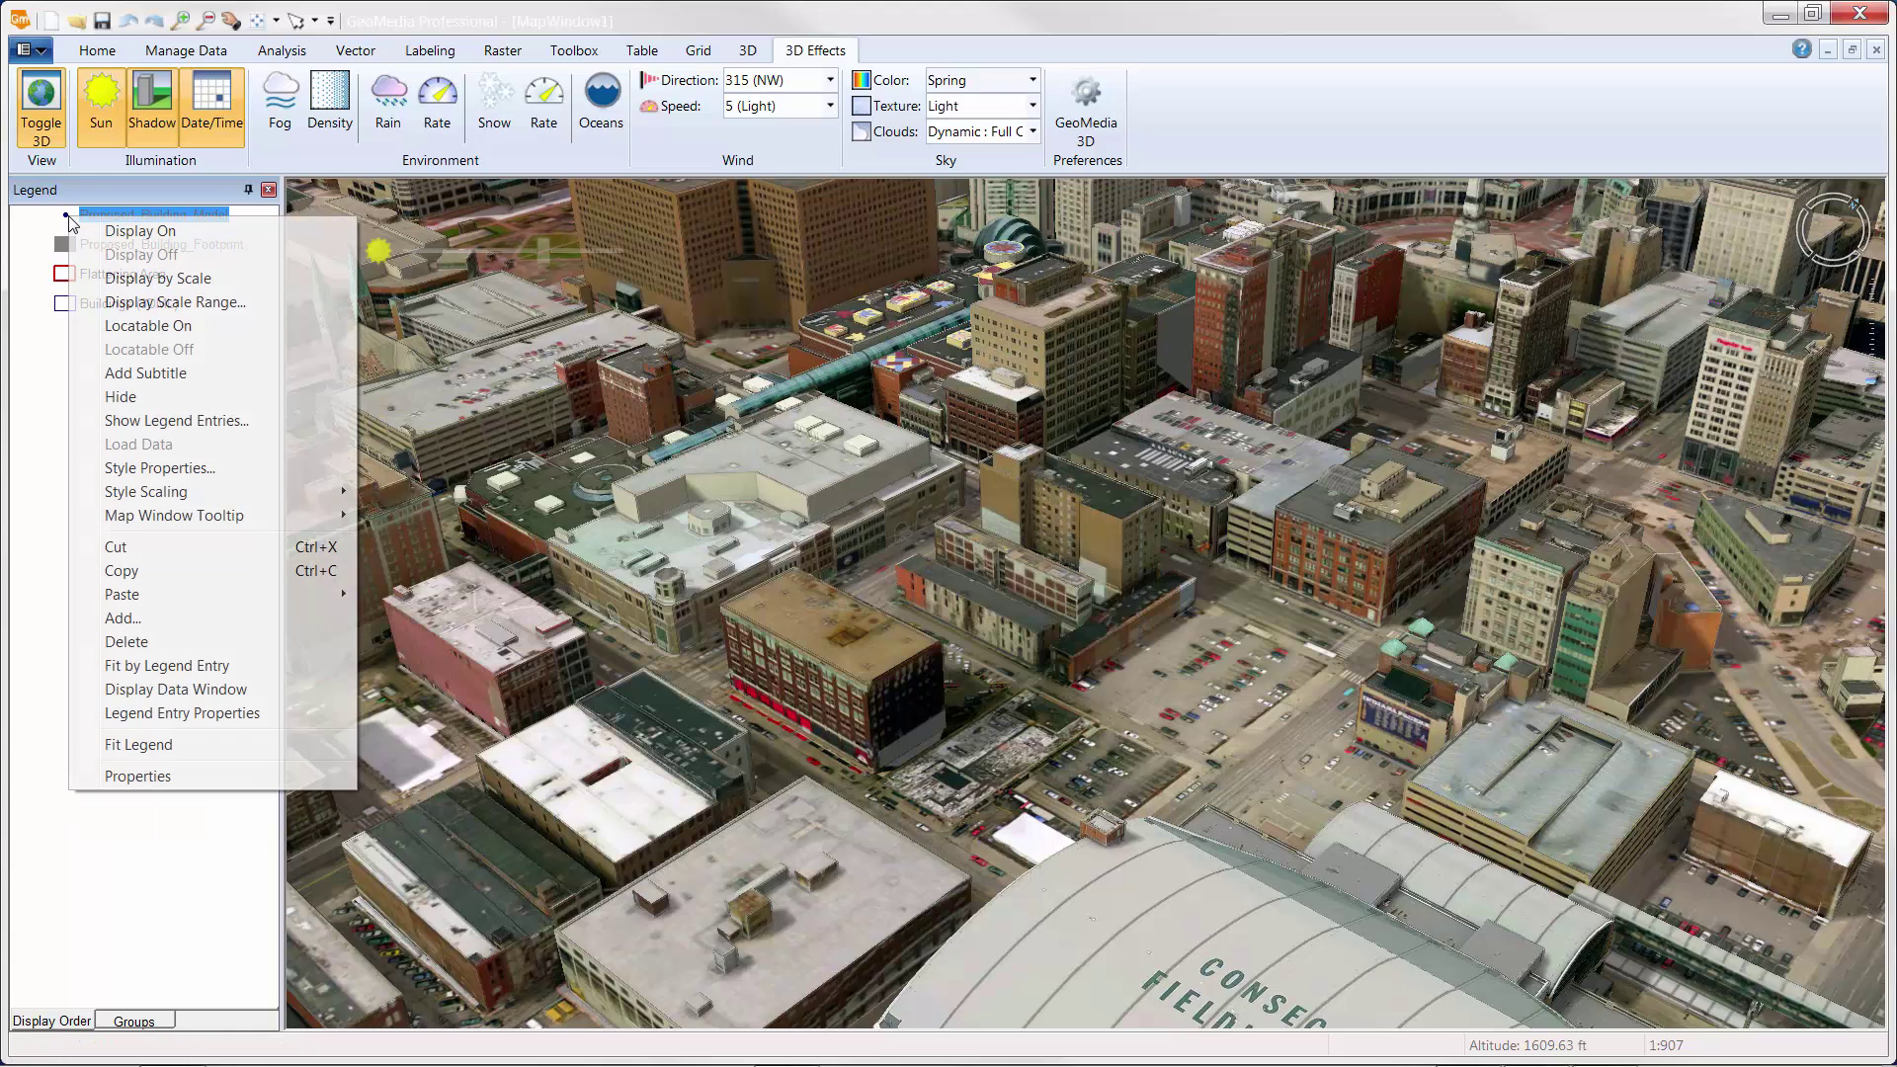
left_click(146, 231)
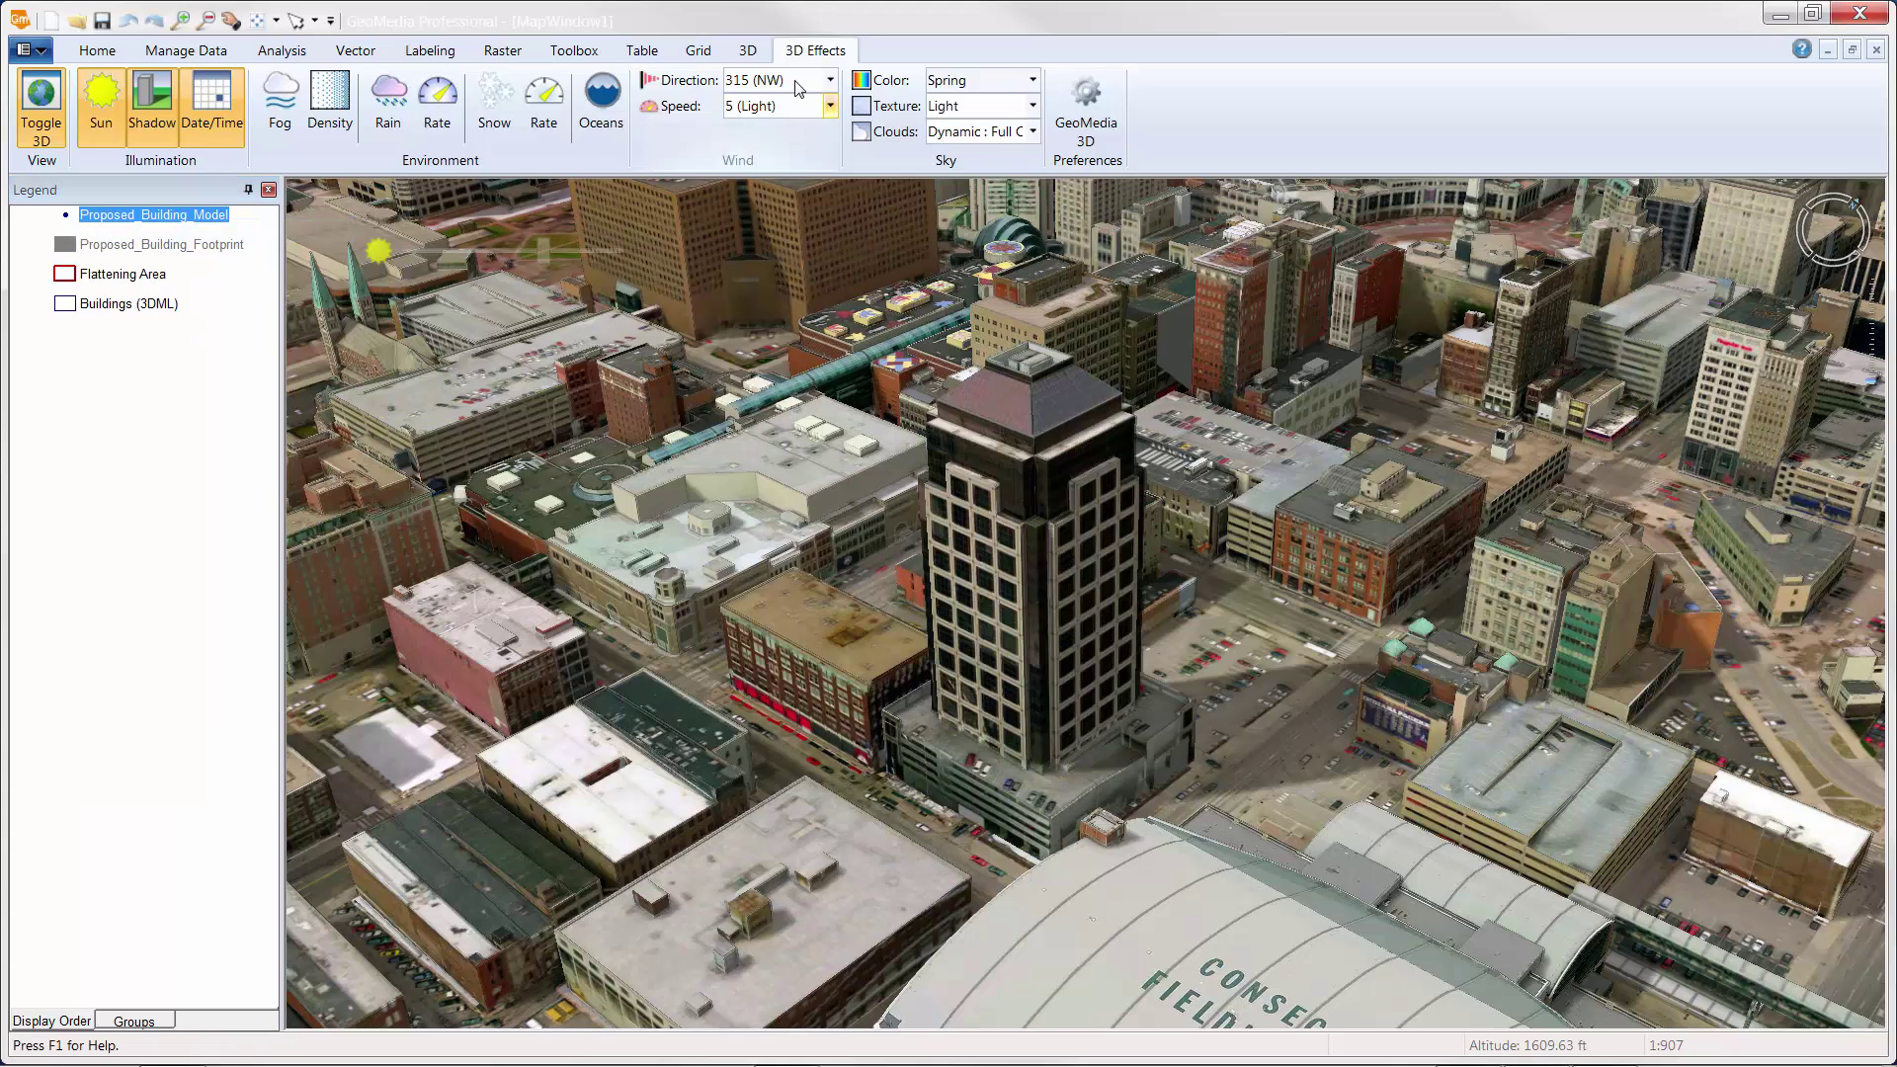
Set the 3D navigation Follow mode to Circle
left_click(748, 52)
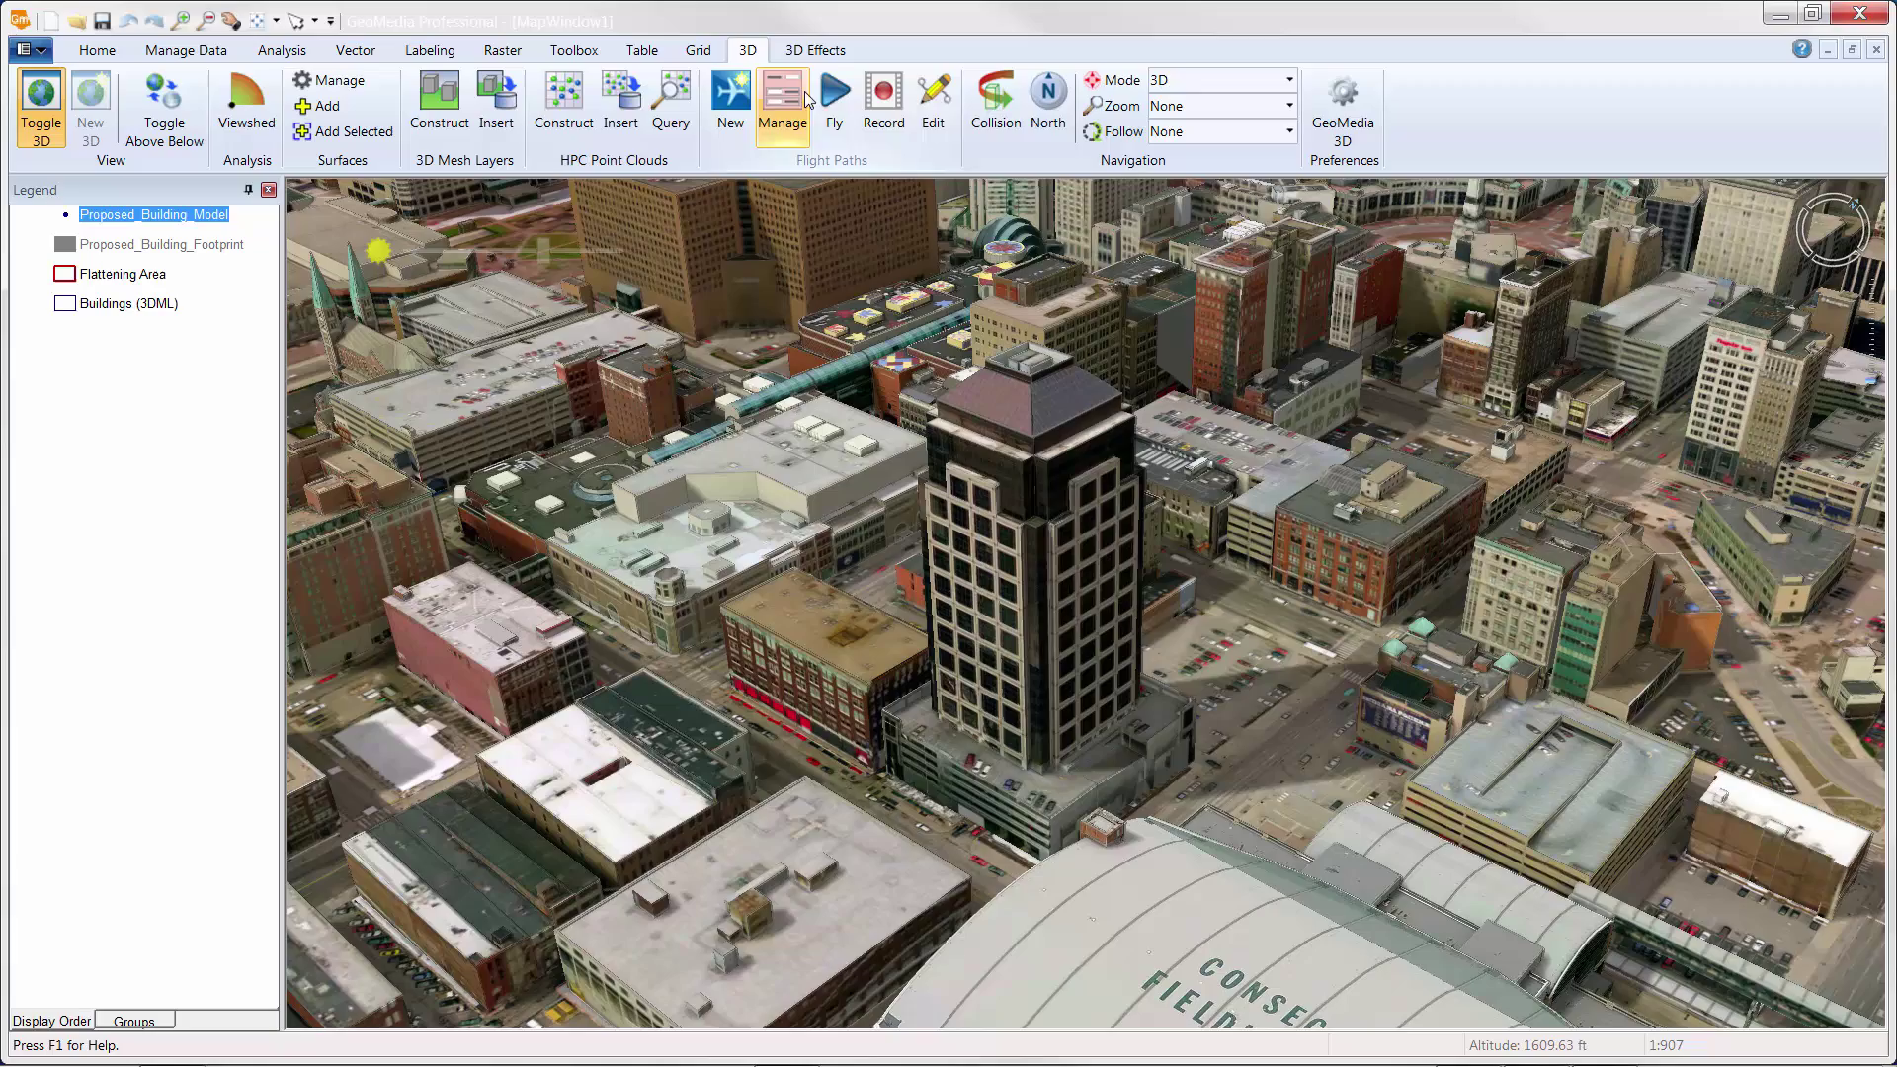
left_click(1287, 131)
left_click(1217, 183)
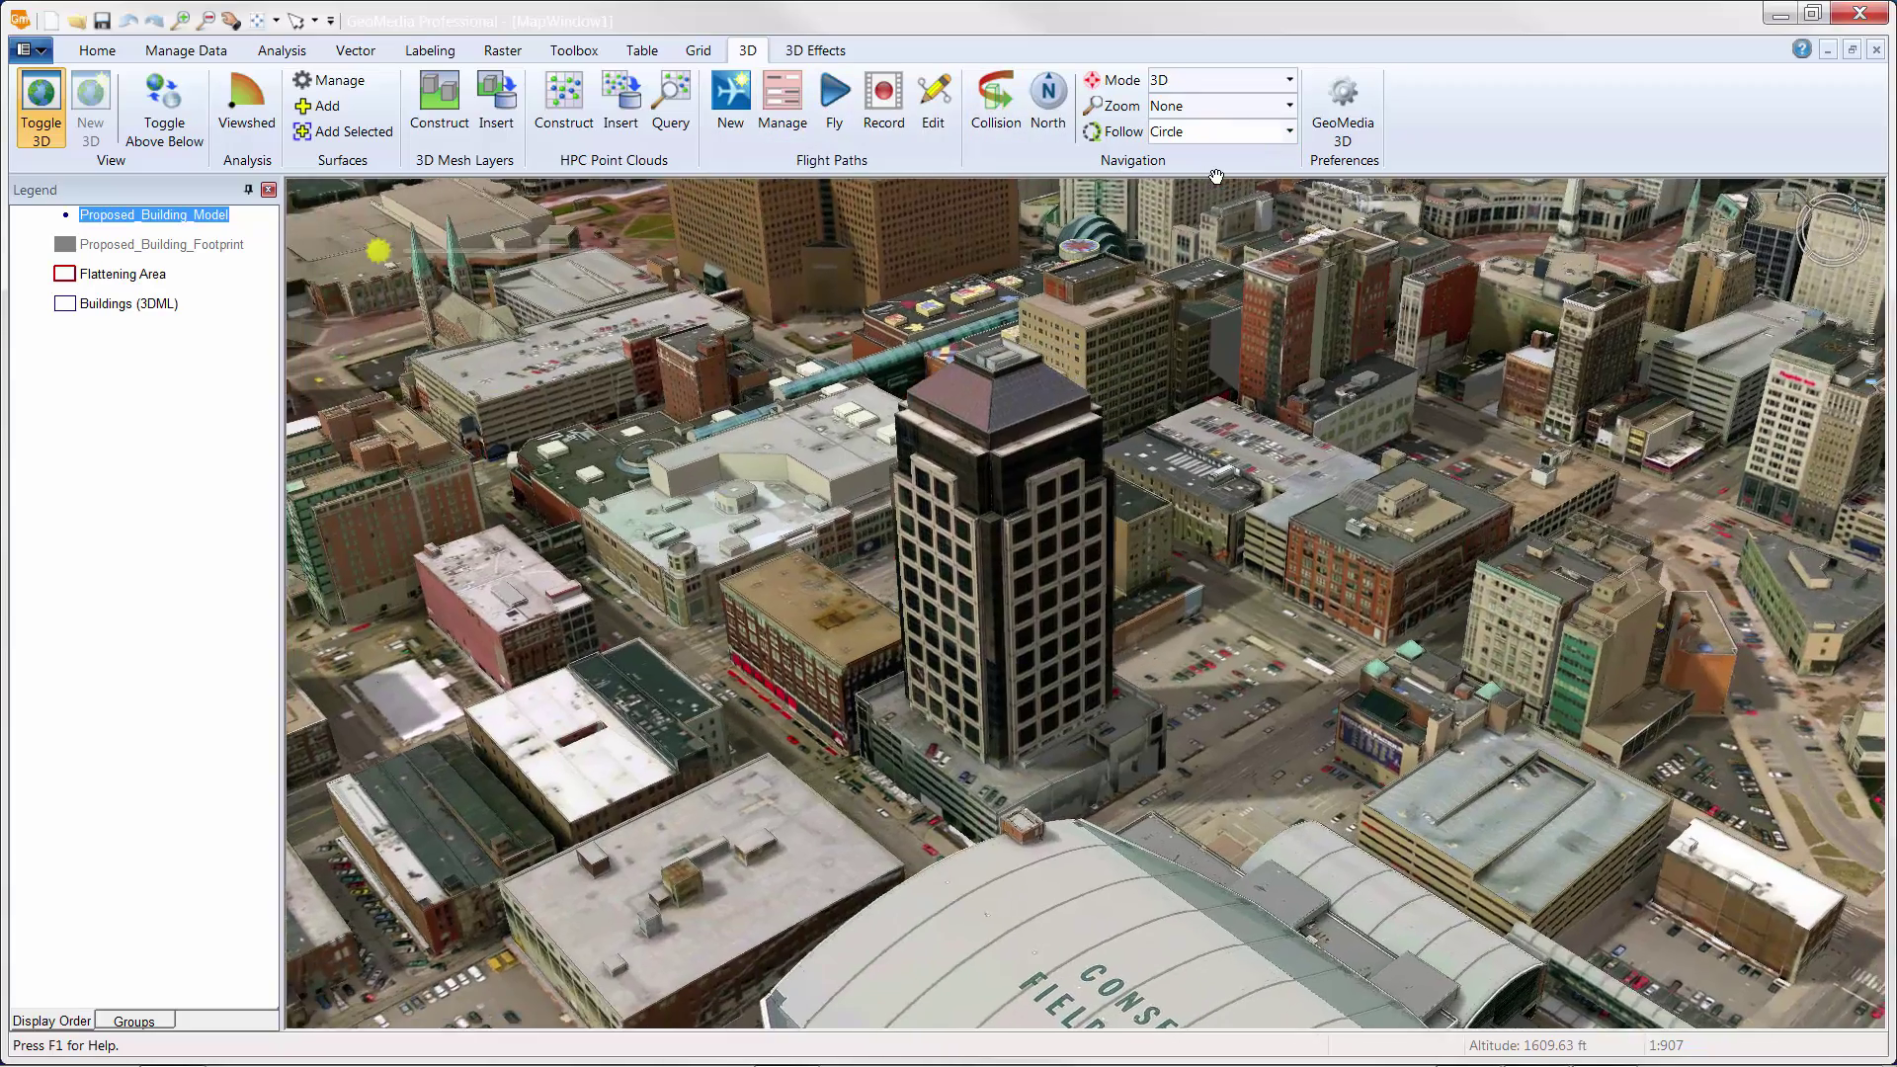